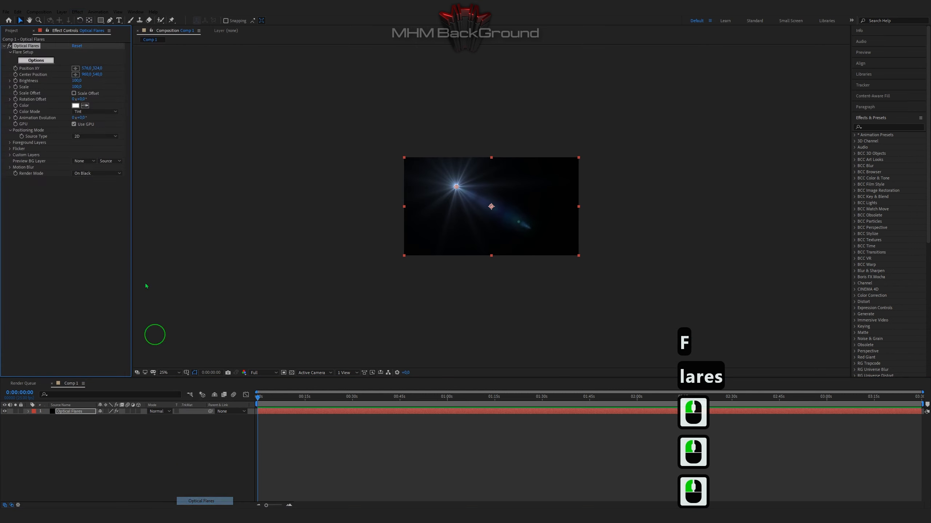
Open the Optical Flares options and delete every lens object from the default flare's stack
click(36, 60)
click(456, 336)
click(456, 336)
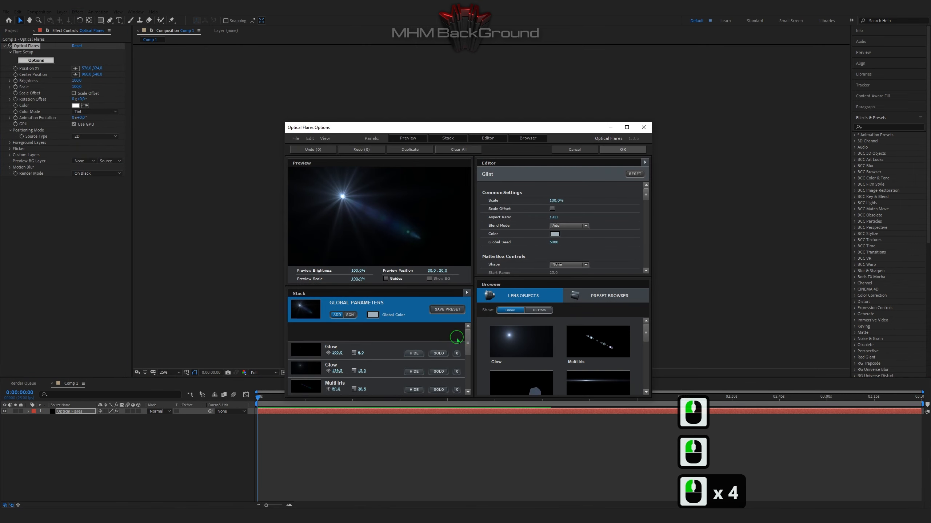
click(457, 335)
click(457, 335)
click(456, 336)
click(457, 336)
click(456, 336)
click(456, 335)
click(456, 336)
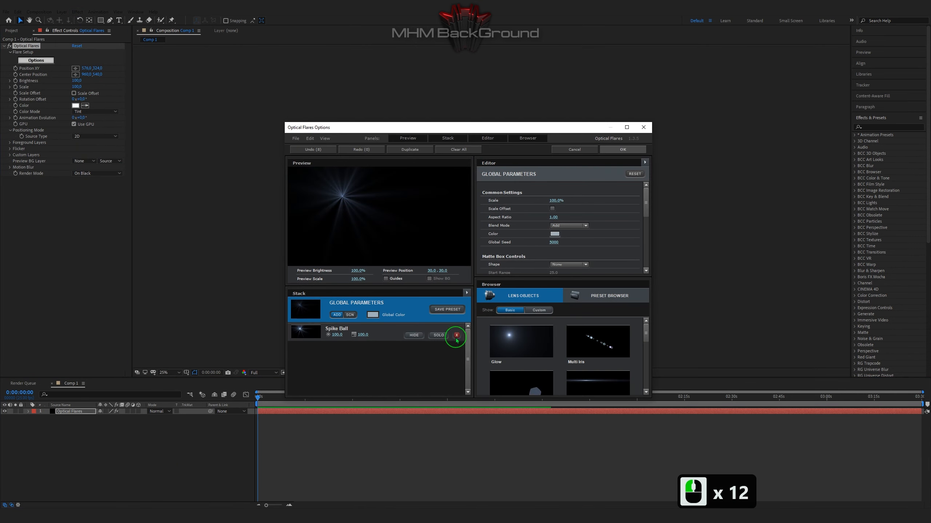
click(455, 335)
Add a Streak lens object to the flare and set its first color to bright blue
click(598, 384)
scroll(615, 261, down, 3)
click(555, 256)
click(586, 260)
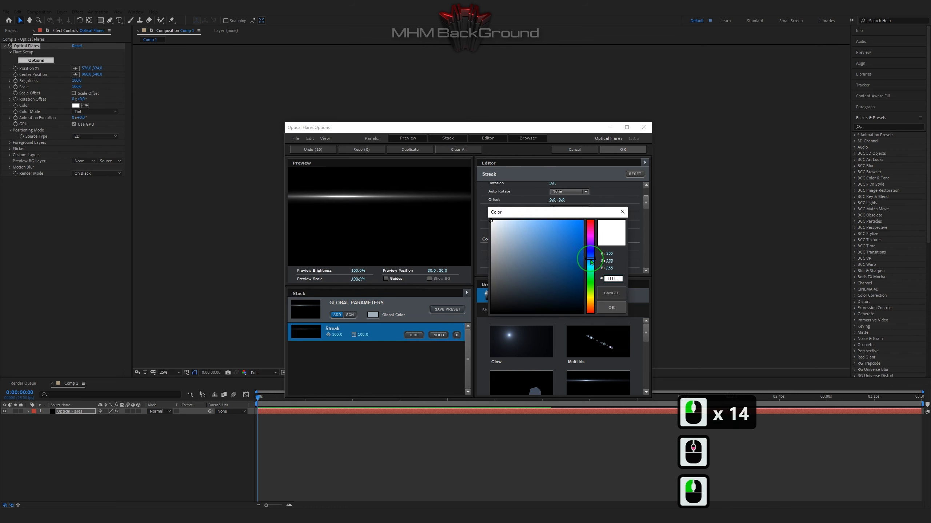
click(573, 254)
click(572, 257)
click(594, 285)
Set the Streak's second color to pink FF0083
click(554, 264)
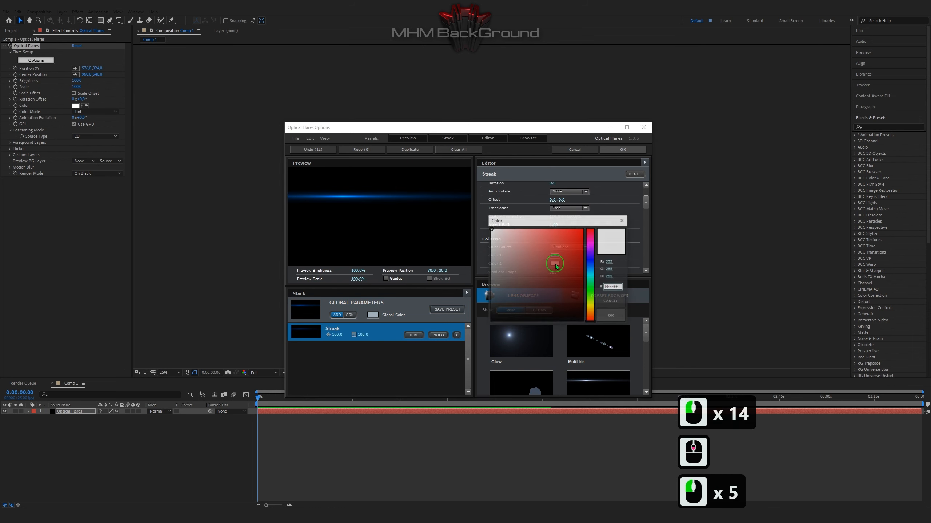
click(590, 238)
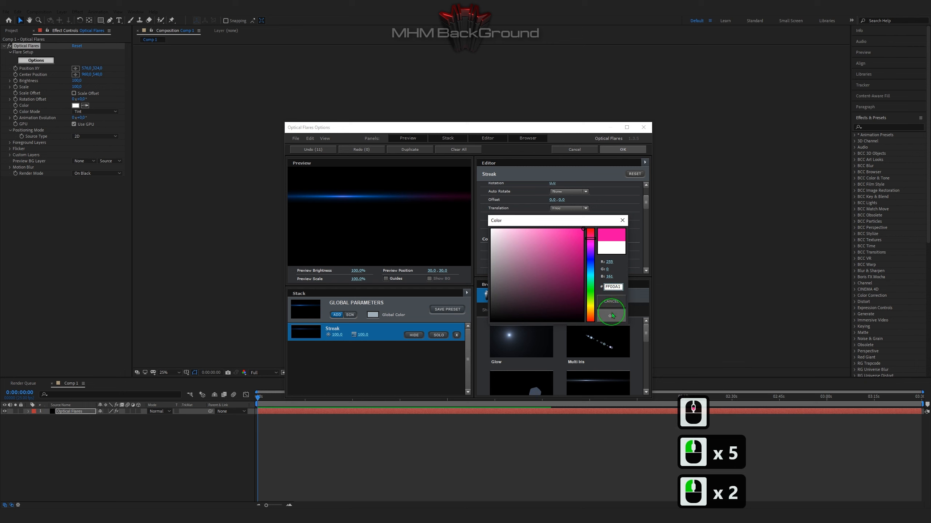
click(590, 238)
click(590, 239)
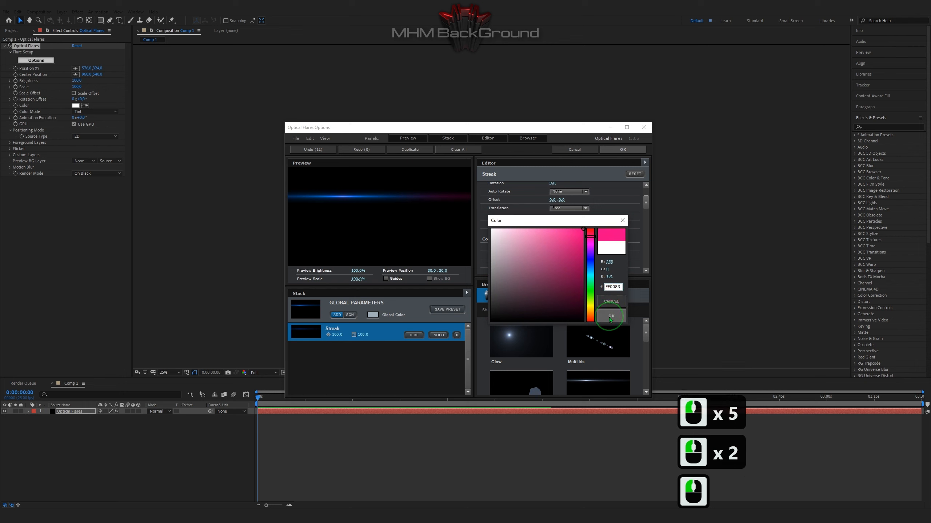
click(610, 315)
click(606, 231)
Duplicate the Streak and set the copy's Distance to -100
scroll(606, 231, up, 3)
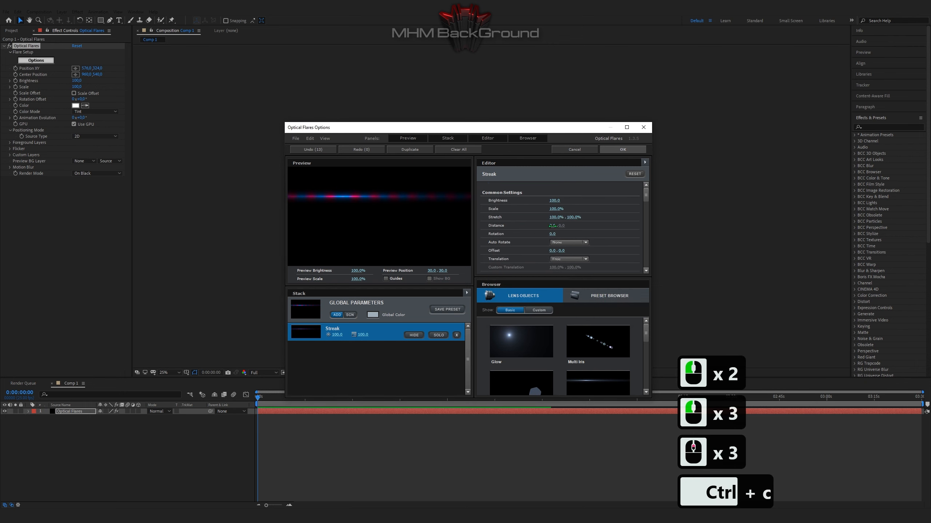
key(ctrl+c)
key(ctrl+d)
click(552, 226)
text(-100)
key(Return)
Duplicate the Streak again and set the new copy's Distance to 100
key(ctrl+c)
key(ctrl+d)
double_click(552, 226)
text(100)
key(Return)
Add another duplicate of the Streak with its Distance set to 200
key(ctrl+c)
key(ctrl+d)
click(552, 225)
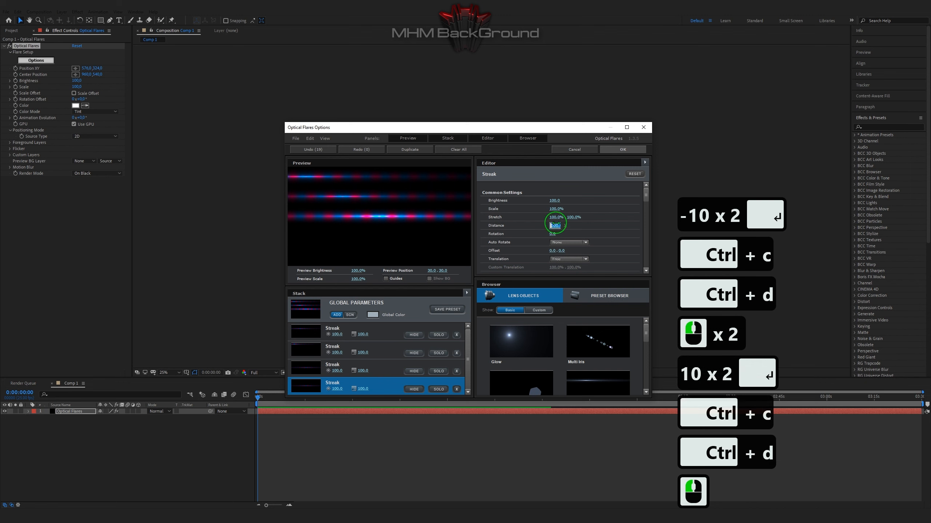
text(200)
key(Return)
Duplicate the Streak once more with a Distance of 300 and accept the flare setup
key(ctrl+c)
key(ctrl+d)
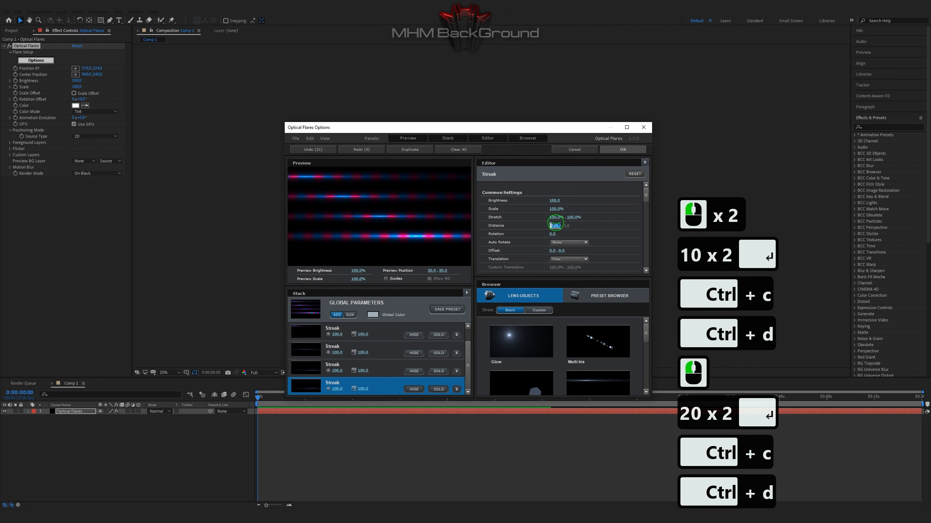
click(552, 225)
text(300)
click(620, 171)
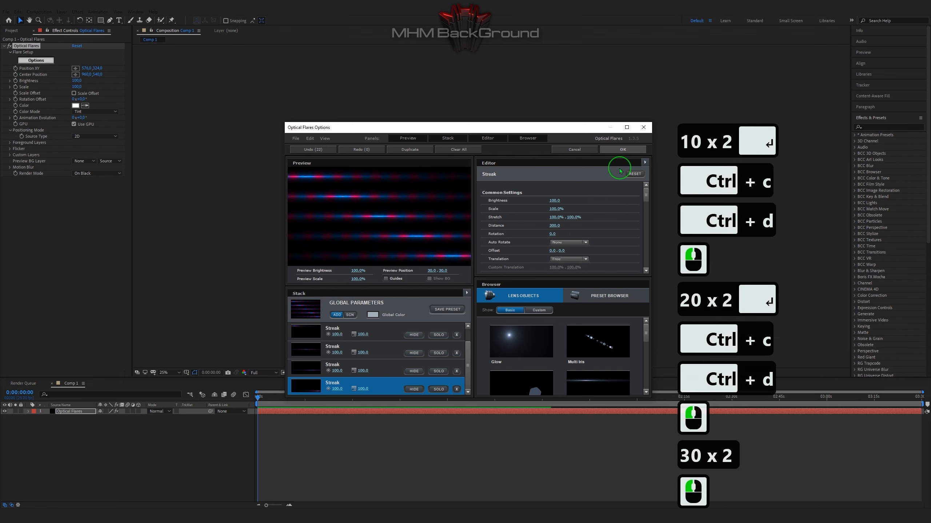
click(623, 150)
Set the Optical Flares Rotation Offset to 182° so the streaks tilt slightly
click(534, 220)
click(85, 69)
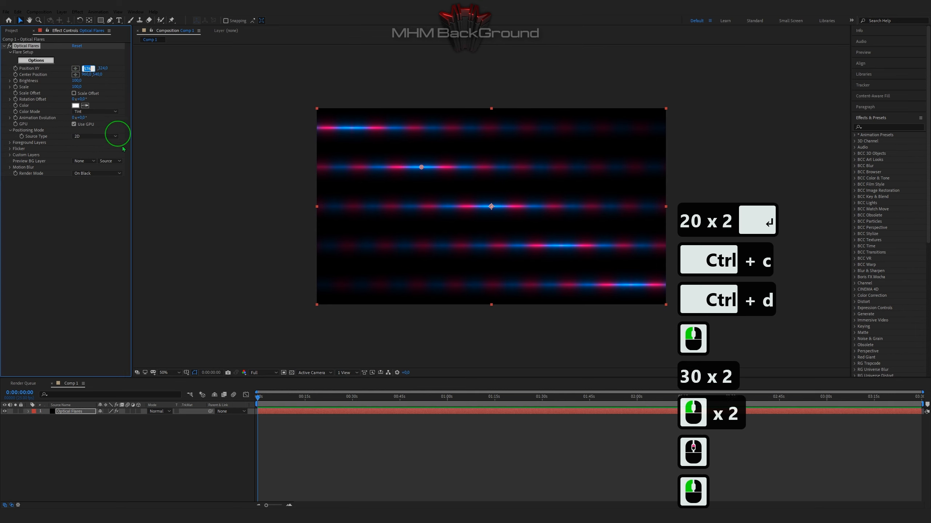
click(83, 100)
text(182)
key(Return)
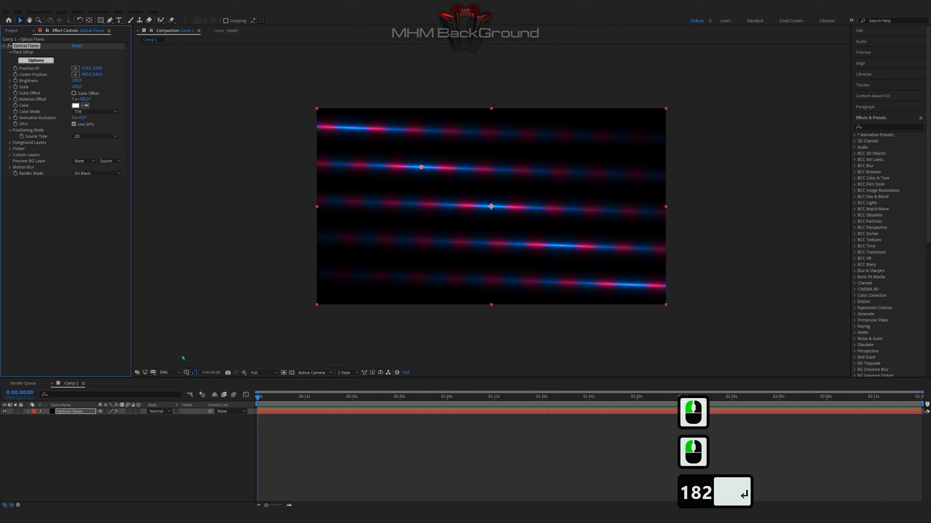
Create a new composition-sized black solid named Mir 3
right_click(60, 428)
mouse_move(98, 351)
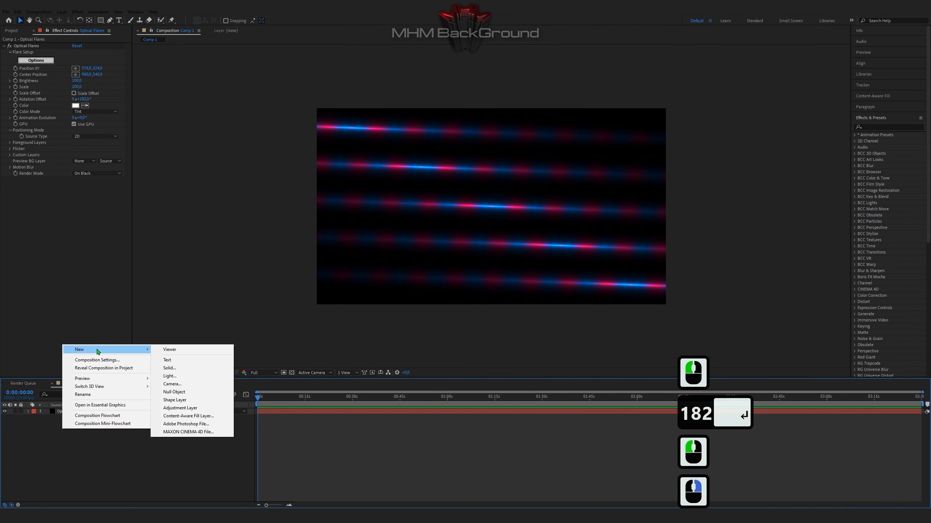
click(203, 369)
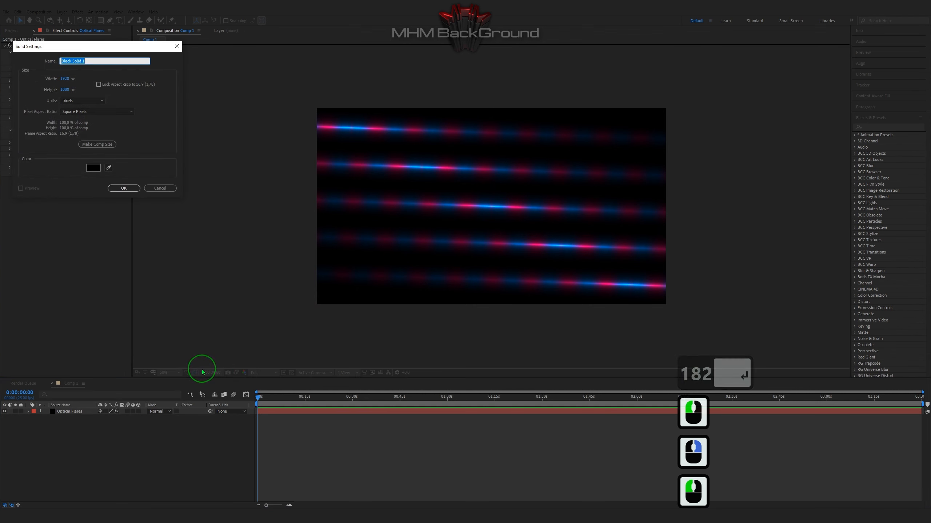
text(Mir 3)
key(Return)
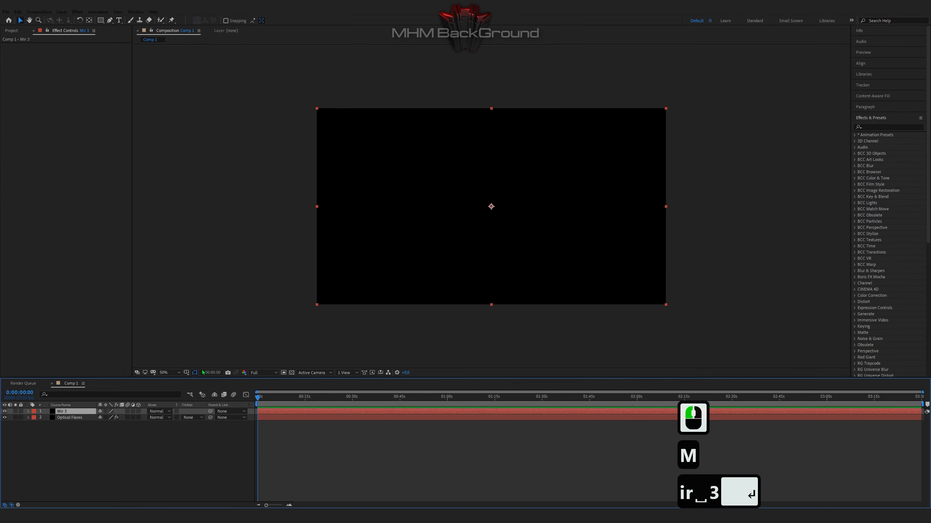
Apply the RG Trapcode Mir 3 effect to the Mir 3 solid
click(78, 12)
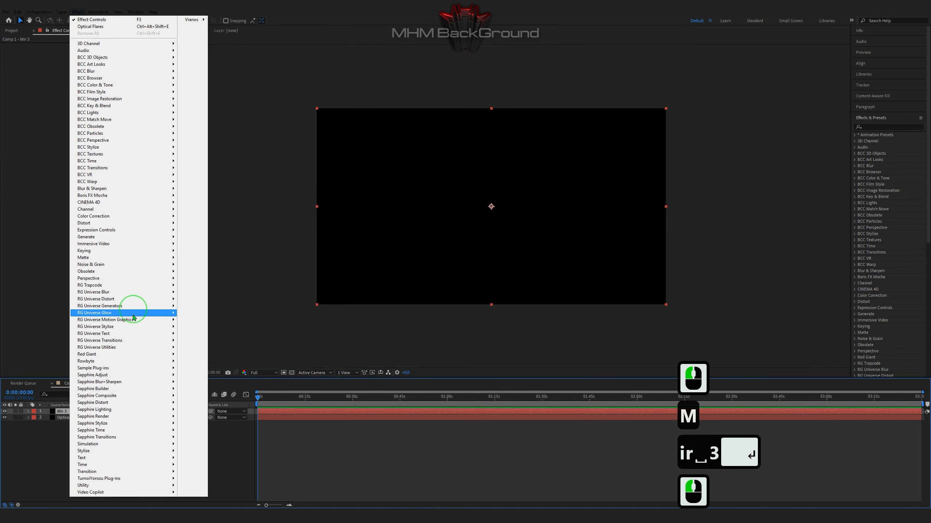
mouse_move(146, 289)
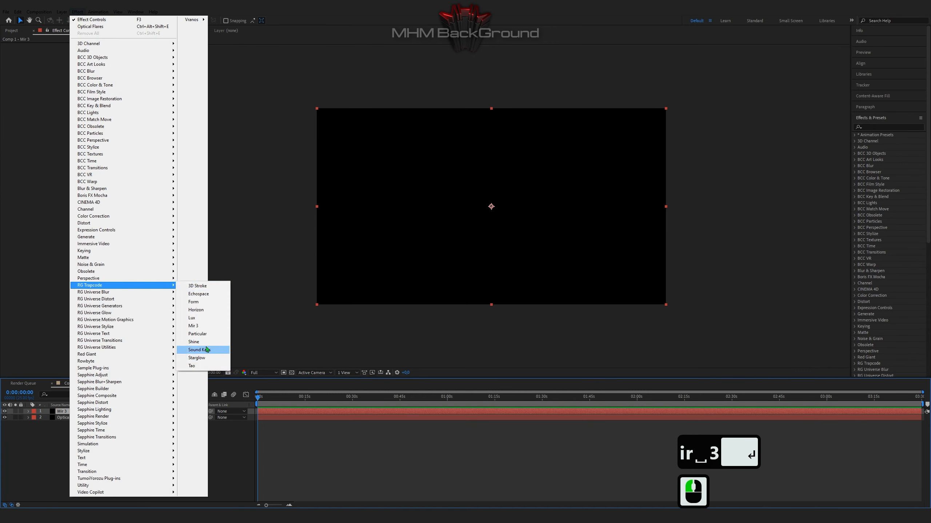
click(193, 325)
Expand all the Mir 3 effect's parameter groups, from Geometry through Rendering
click(20, 114)
click(10, 108)
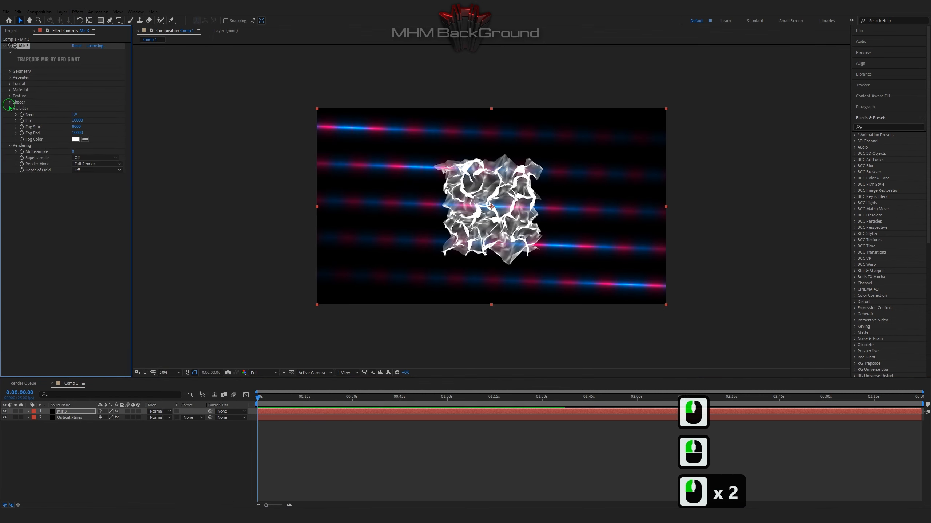
click(10, 102)
click(10, 96)
click(10, 89)
click(10, 83)
click(9, 77)
click(10, 72)
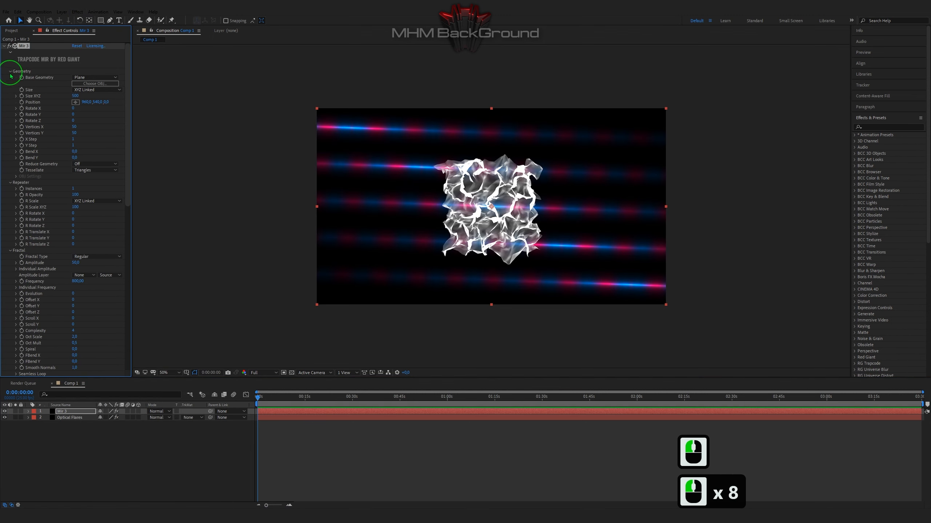
Set the Mir 3 geometry's Size XYZ to 270 and its Z position to -2222
click(76, 96)
text(270)
key(Tab)
key(Tab)
key(Tab)
text(-2222)
Set the geometry's Vertices Y to 7777 and both X Step and Y Step to 2
key(Tab)
key(Tab)
key(Tab)
key(Tab)
key(Tab)
text(7777)
key(Tab)
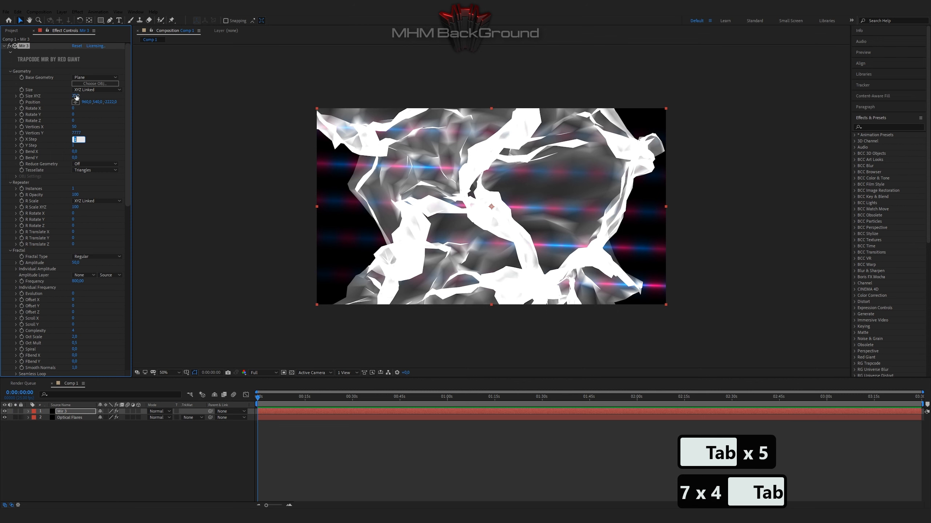
text(2)
key(Return)
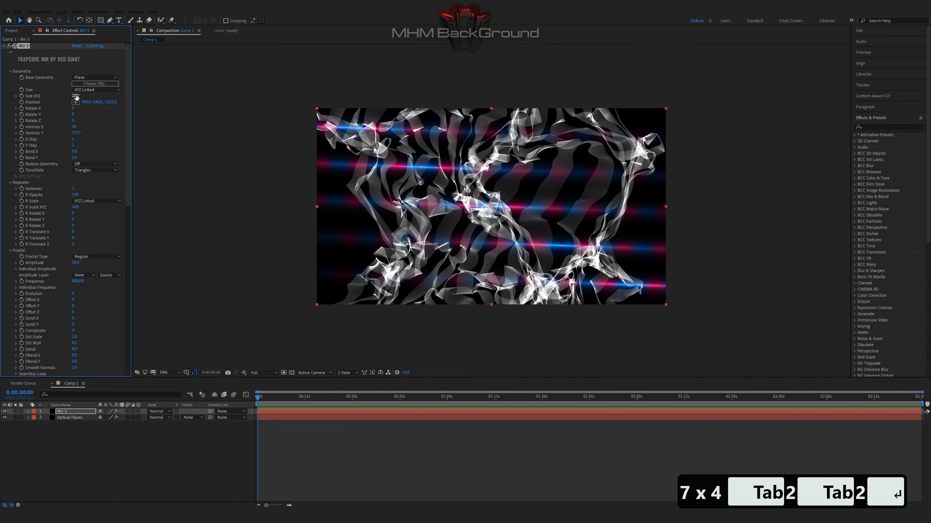
Set the Repeater to 4 Instances with an R Scale XYZ of 171
click(73, 189)
text(4)
click(64, 197)
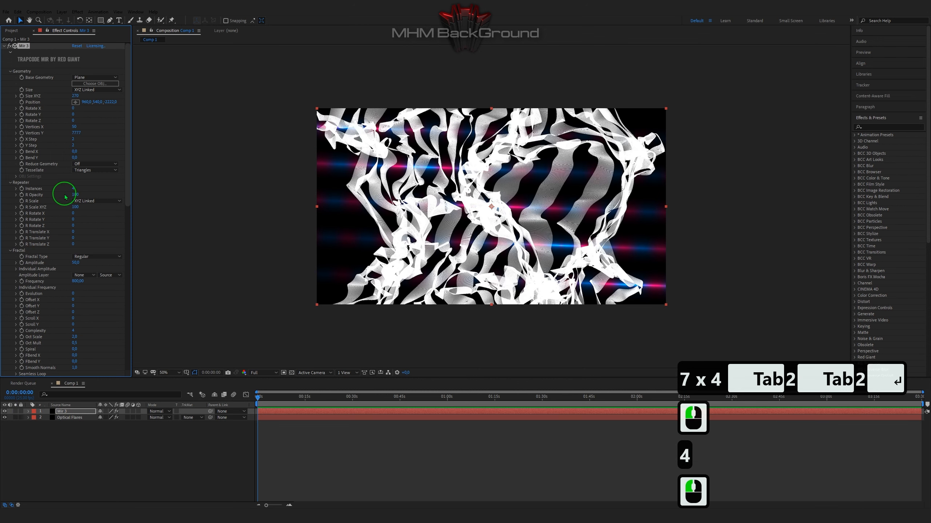
click(75, 208)
text(171)
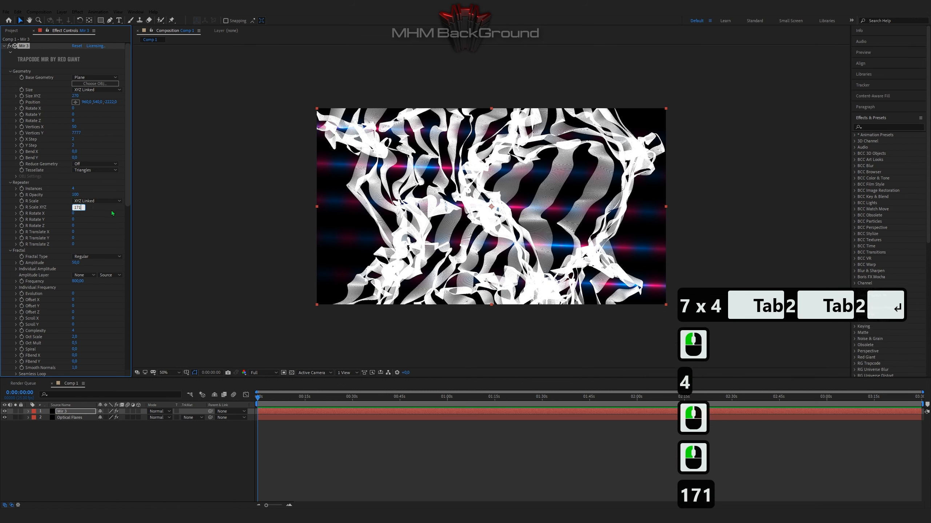
click(113, 211)
Set the Fractal Amplitude to -38 and its individual Amplitude X to 158
click(76, 262)
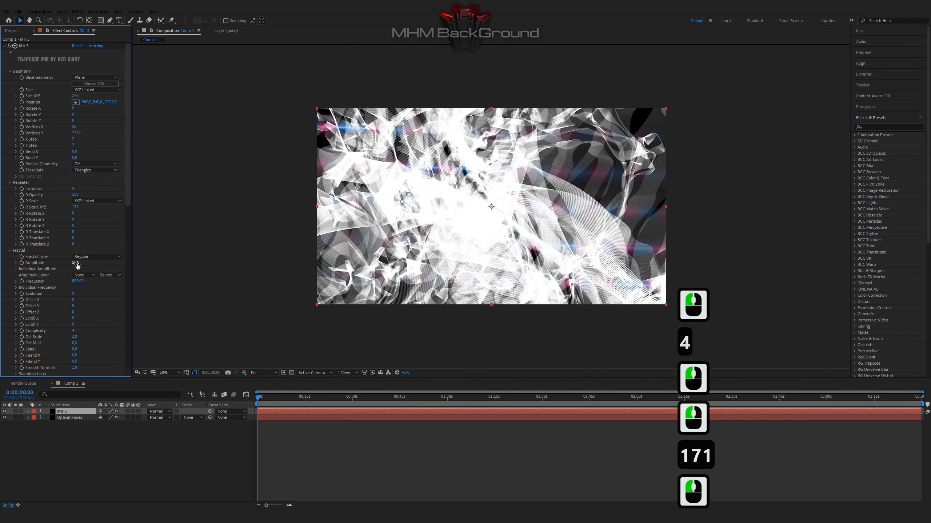
text(-38)
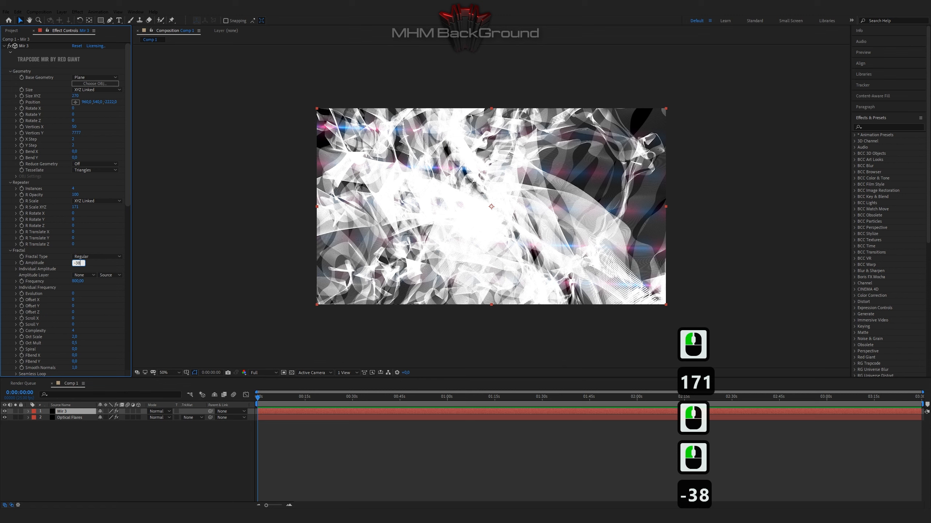
key(Return)
click(16, 269)
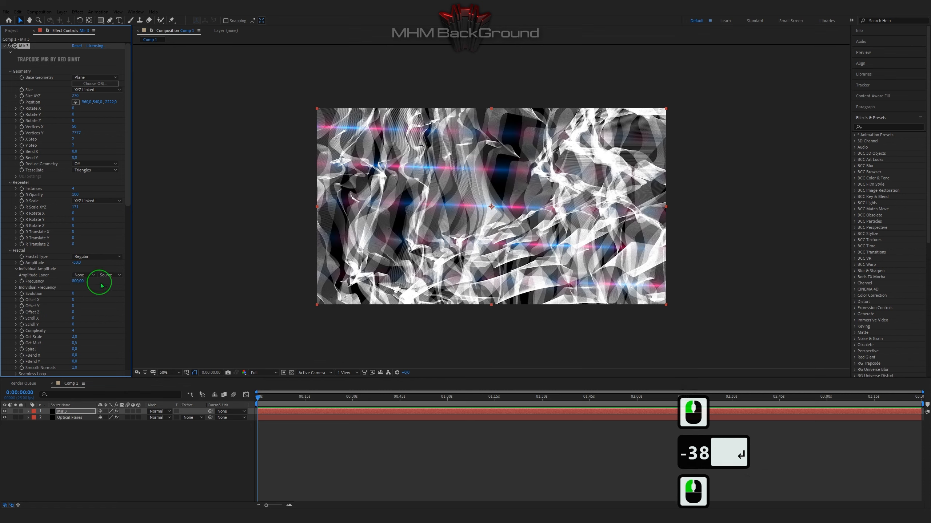
click(76, 275)
text(158)
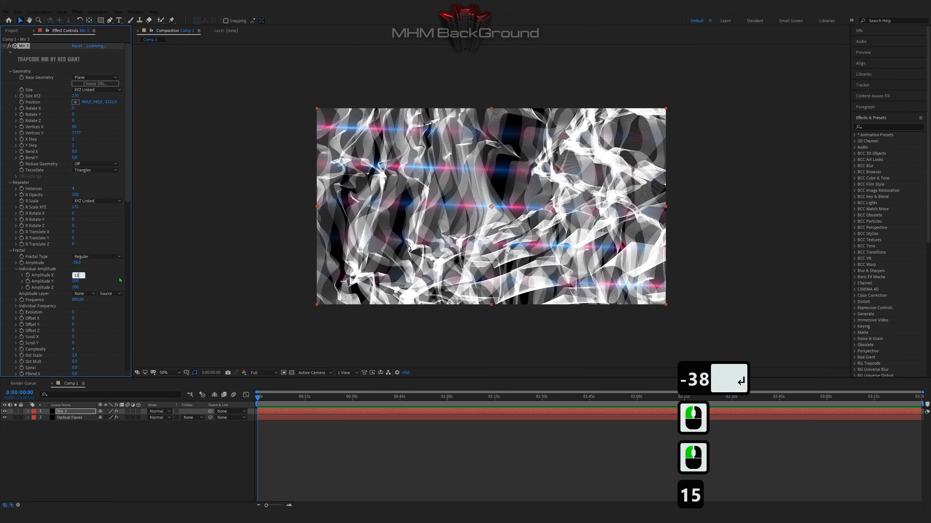
click(120, 279)
Set the Fractal Frequency to 66, with individual Frequency X at 233 and Frequency Y at 0
click(77, 300)
text(66)
click(117, 303)
click(16, 306)
click(75, 312)
text(233)
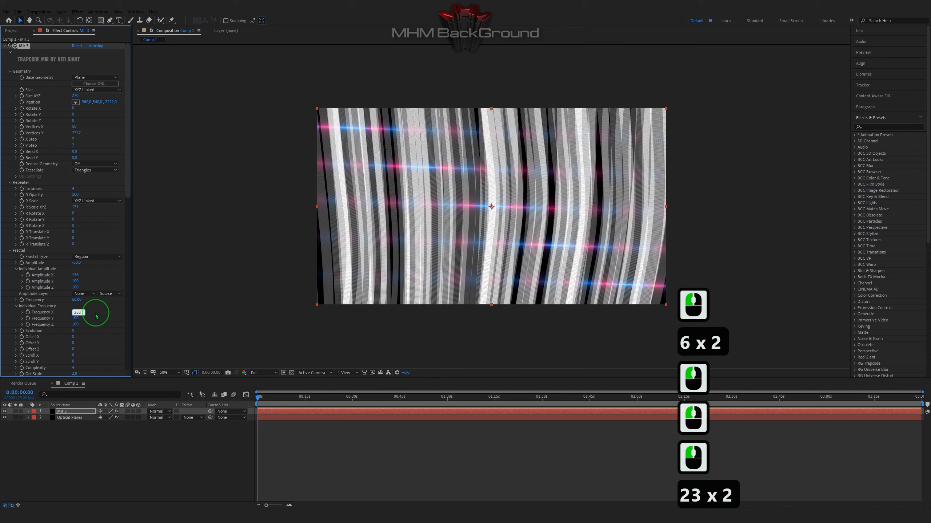
key(Tab)
text(0)
click(106, 316)
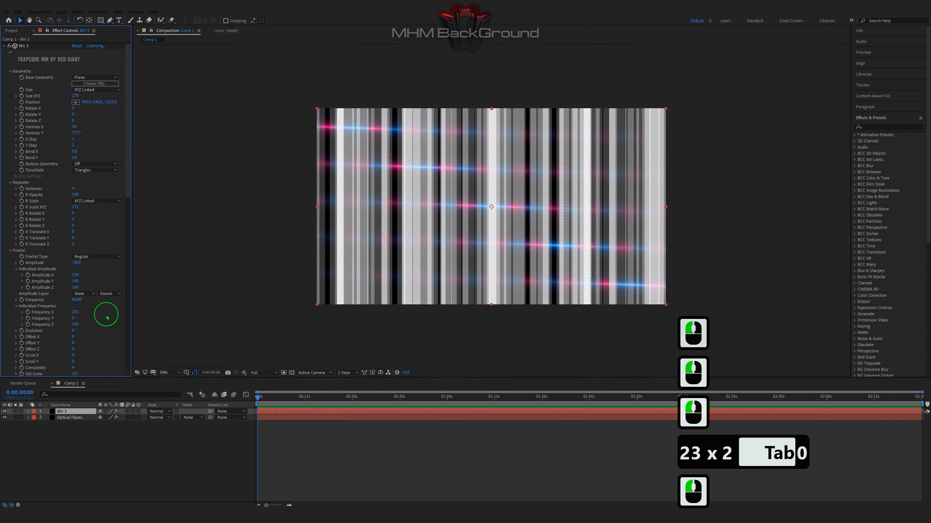
Animate the fractal's Offset X with the expression time*44 and preview the motion
scroll(107, 318, down, 1)
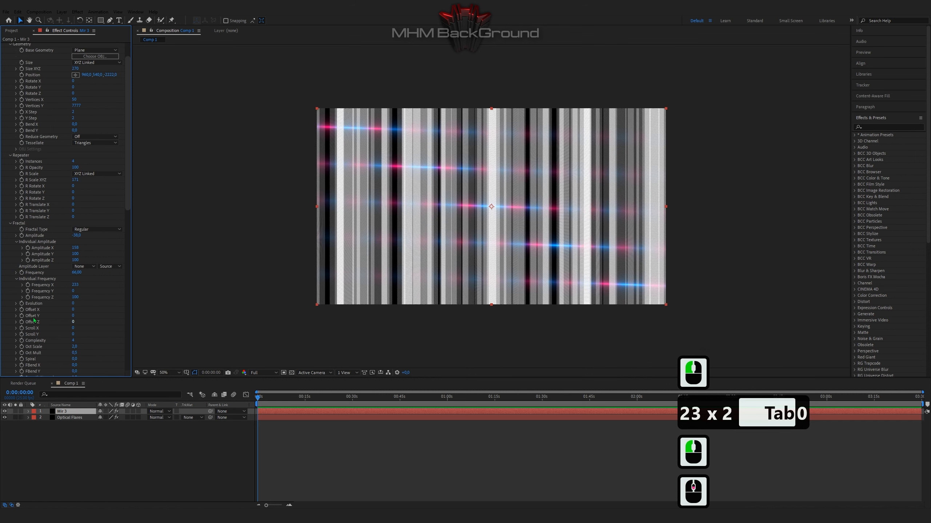
key(alt)
alt+click(22, 310)
text(time*44)
click(332, 449)
key(space)
key(space)
key(space)
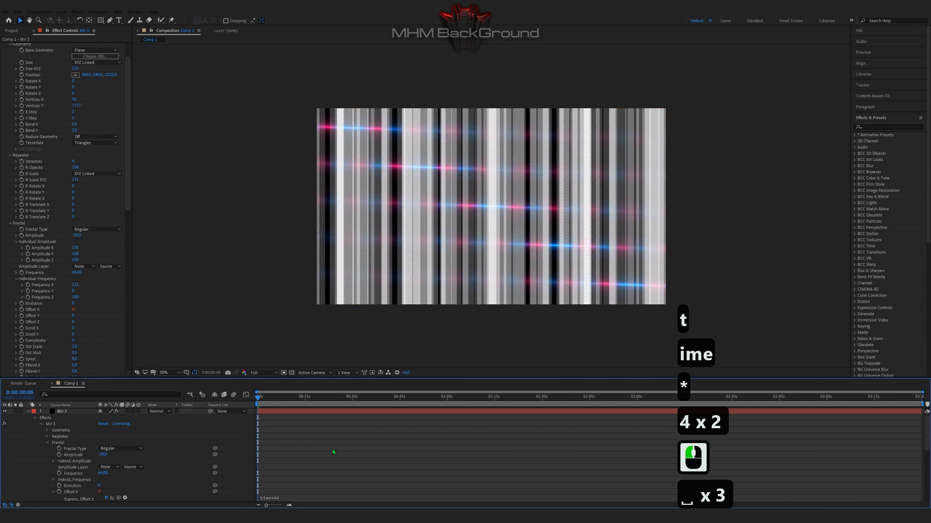
key(space)
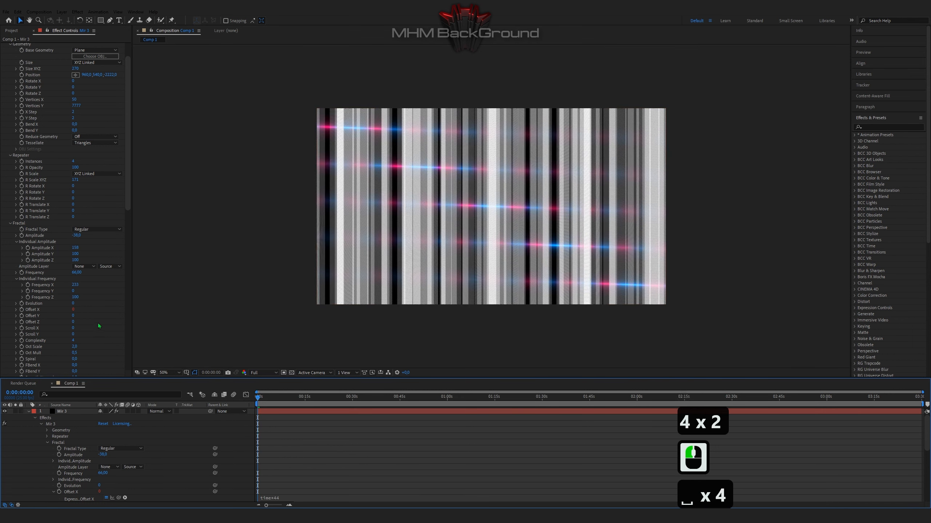
Set the fractal's Spiral to -0.9 and preview the twisted motion
scroll(99, 330, up, 5)
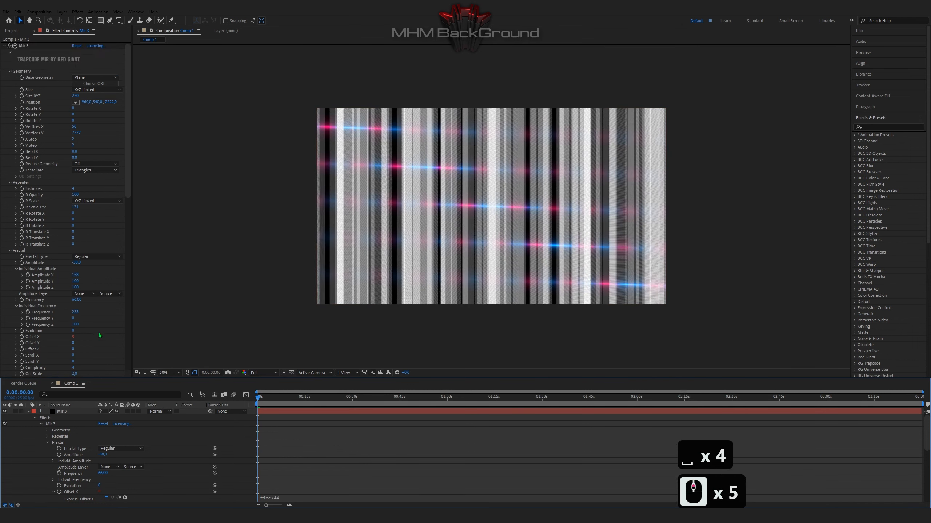
scroll(99, 337, down, 1)
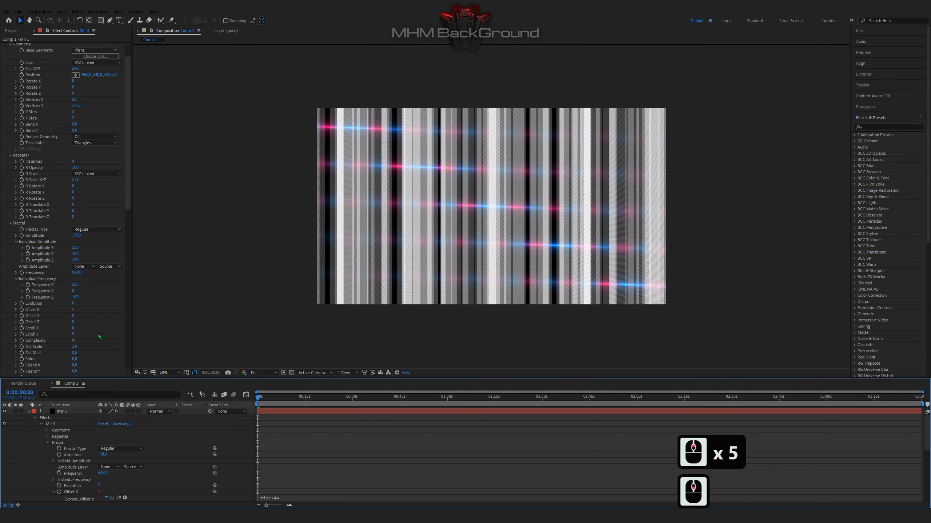
click(74, 359)
text(-0)
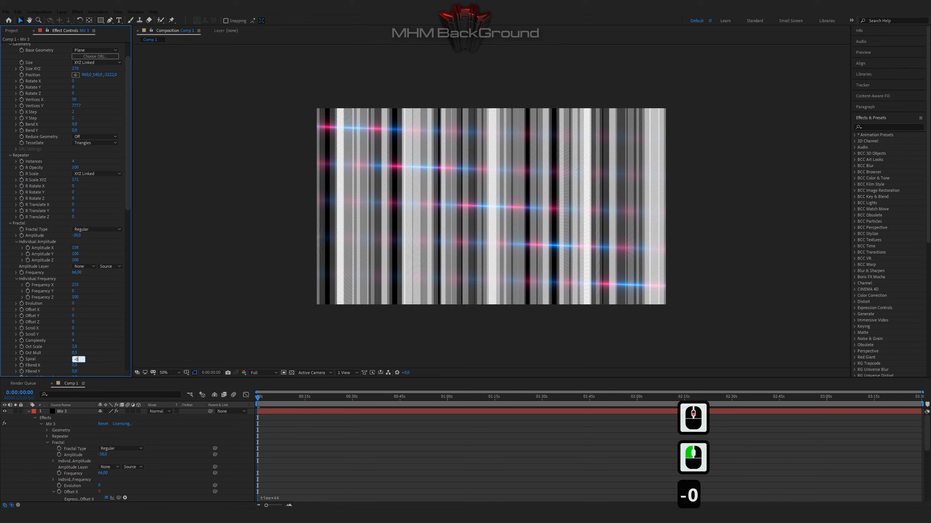
text(,9)
key(Return)
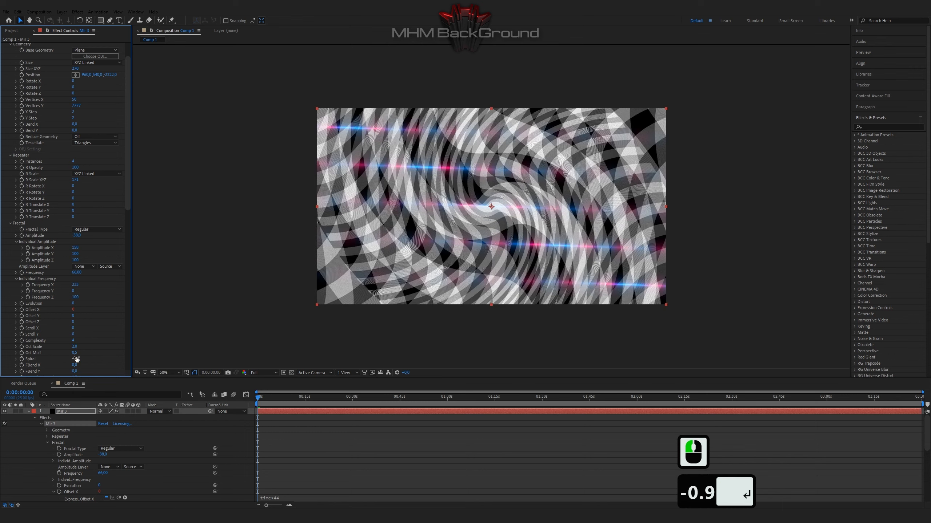
scroll(76, 359, down, 3)
key(space)
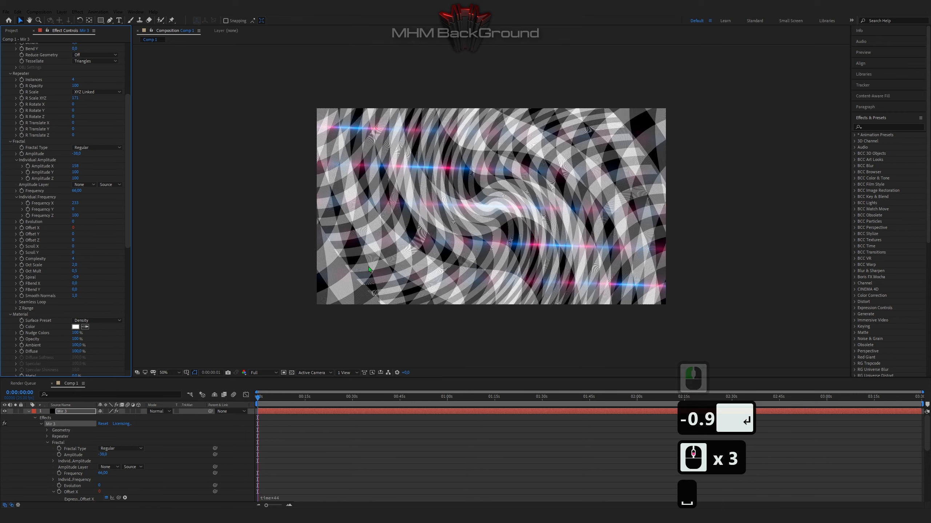
key(space)
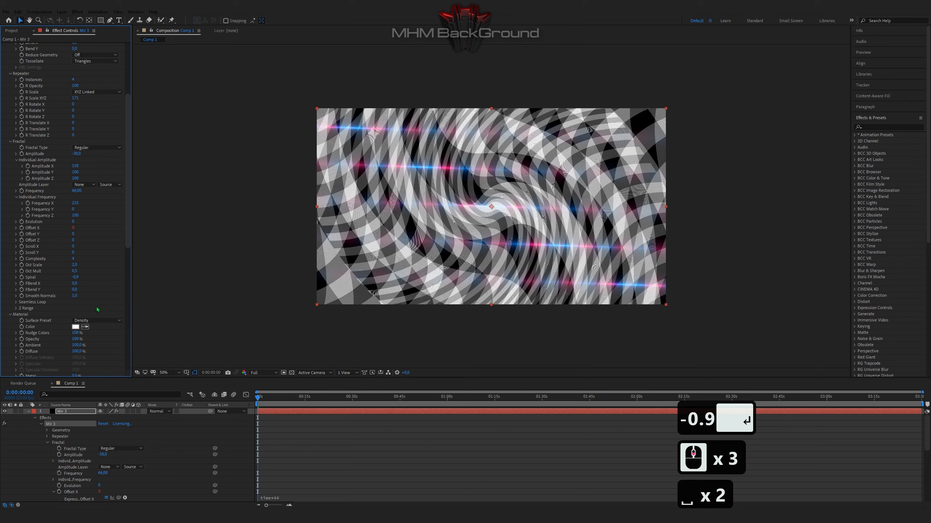
Set the Material's Nudge Colors to 186%
click(75, 333)
text(186)
key(Return)
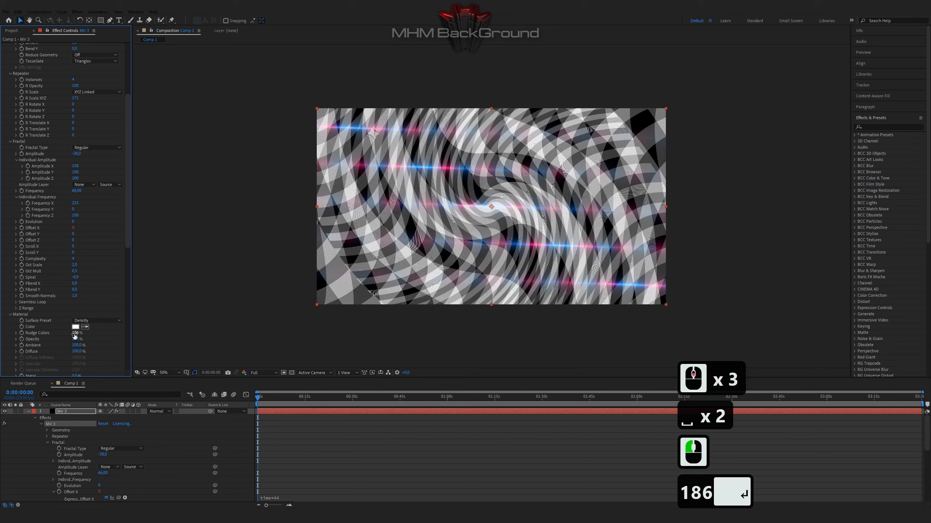
Texture the Mir 3 plane with the Optical Flares layer including its effects, using Texture Scale X 3.5 and Y 4.9
scroll(15, 324, down, 3)
click(74, 347)
text(3.5)
key(Return)
click(74, 354)
text(4.9)
key(Return)
Change the Material's Surface Preset to one with a black color and 0% Diffuse
click(97, 212)
click(108, 348)
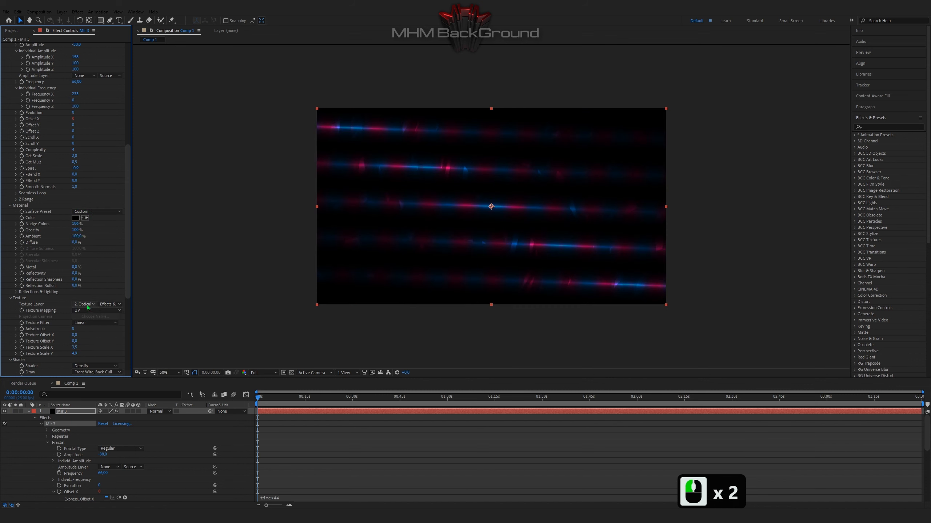
double_click(80, 231)
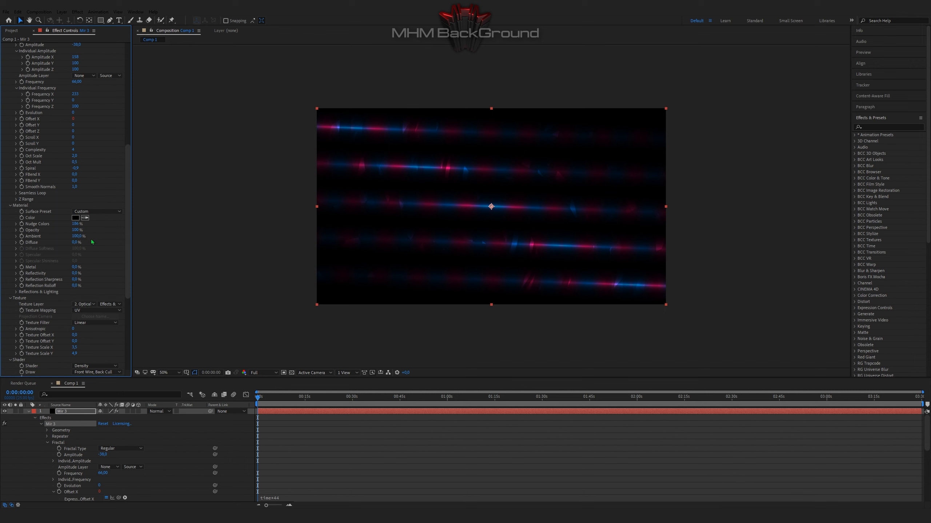
Change the Mir 3 Shader to Smooth and its Draw mode to Points
scroll(89, 295, down, 3)
click(90, 285)
click(91, 298)
click(91, 291)
click(91, 303)
Set the shader's Point Size to 90 and its Blend mode to Normal
click(77, 302)
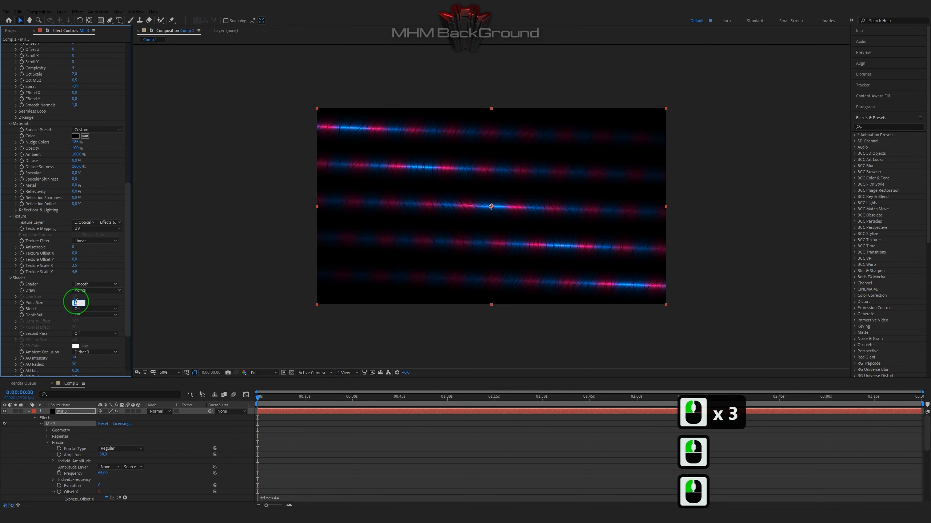
text(90)
key(Return)
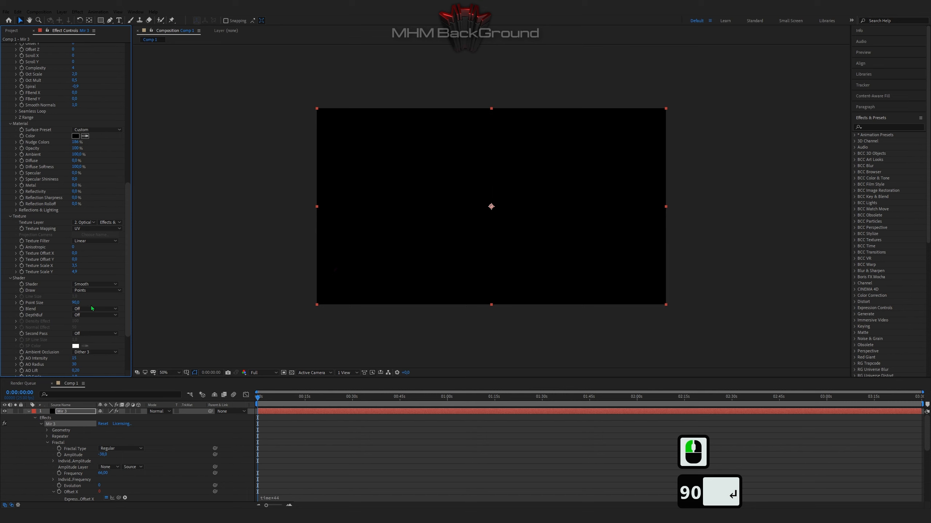
click(92, 308)
click(92, 321)
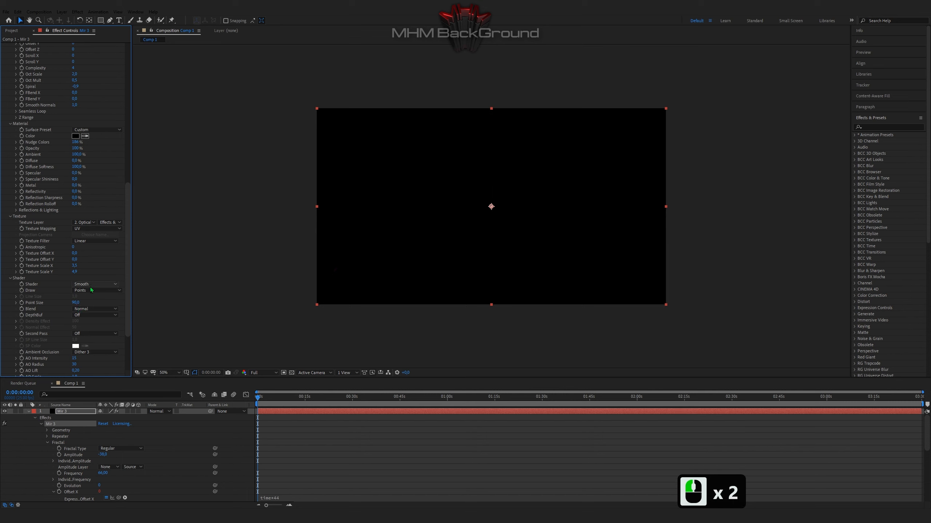
Set the Ambient Occlusion AO Intensity to 446
scroll(106, 364, down, 2)
double_click(77, 330)
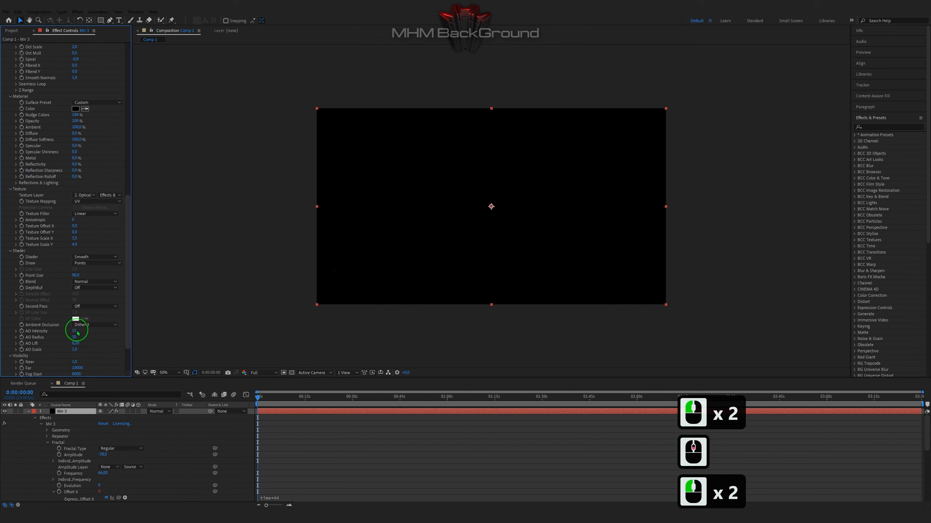
key(6)
click(82, 332)
text(446)
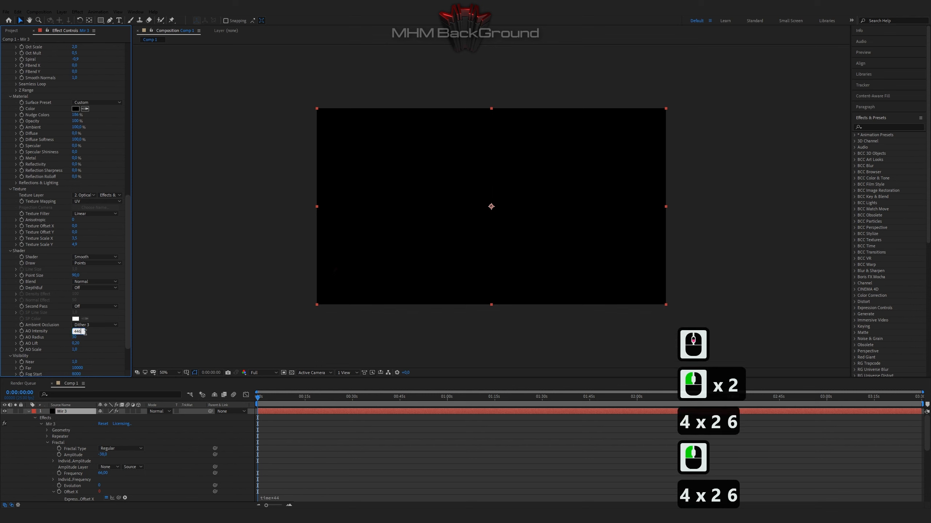
key(Tab)
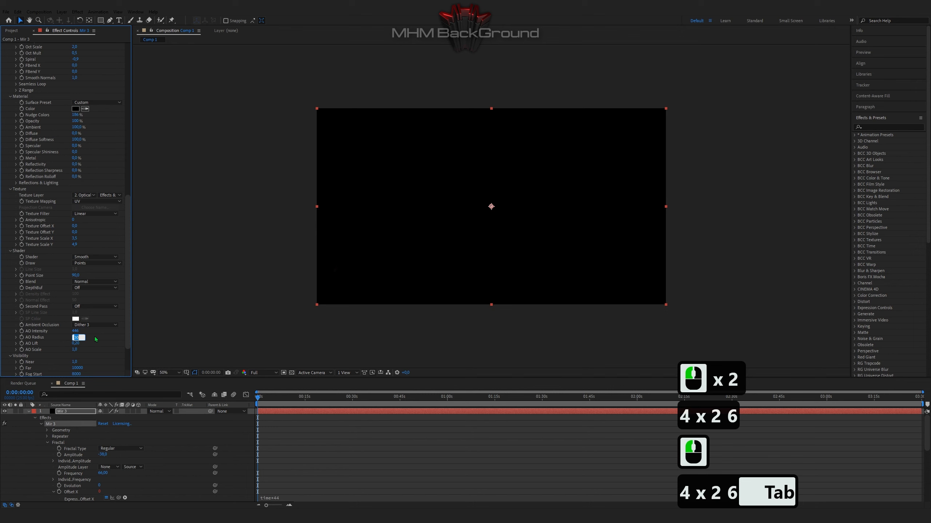
key(Tab)
click(95, 340)
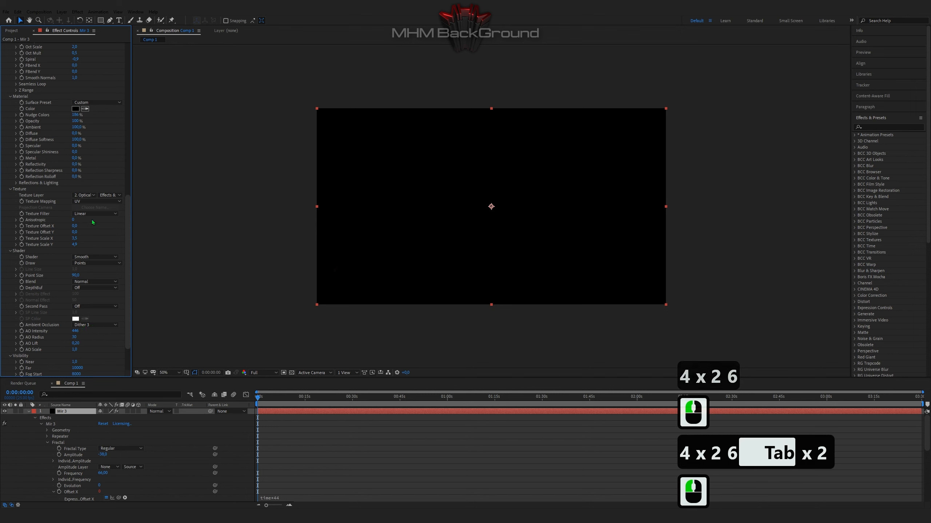
Change the Mir 3 Material Color to white (FFFFFF)
click(86, 195)
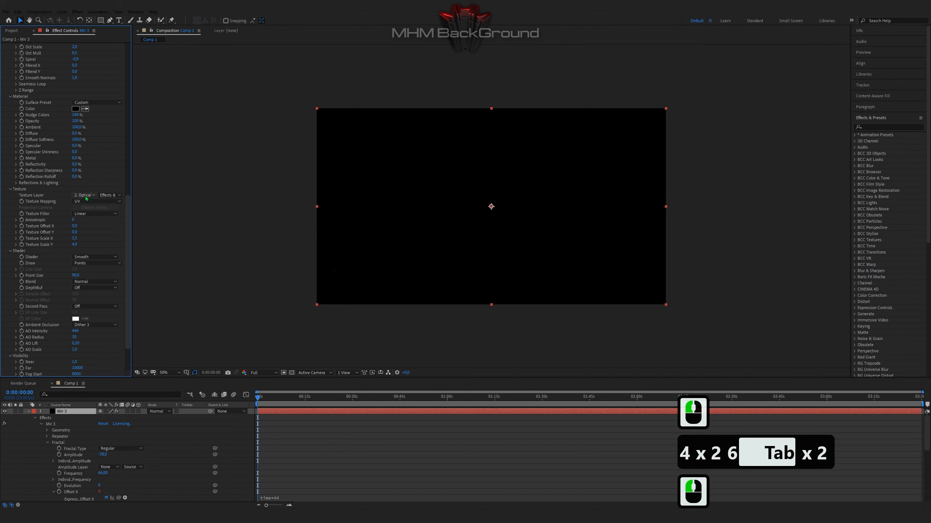
click(76, 108)
drag(84, 25, 67, 10)
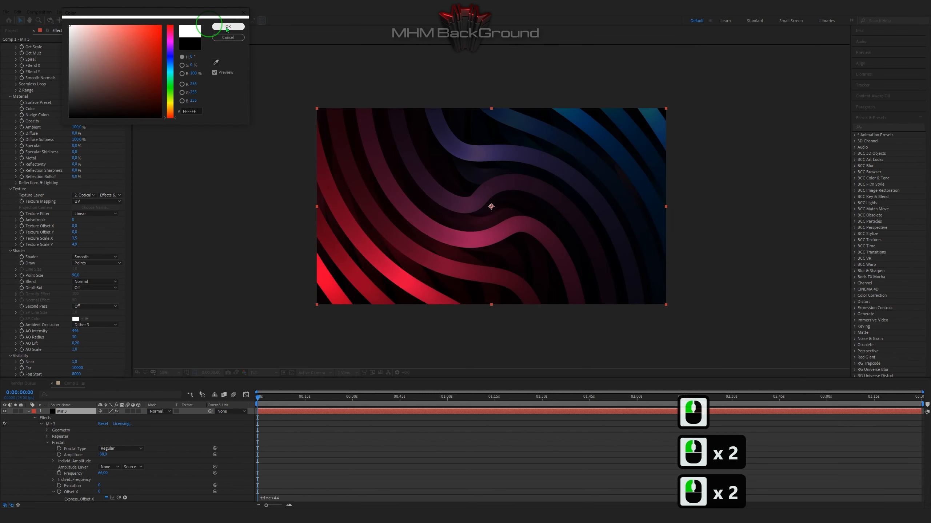
click(226, 27)
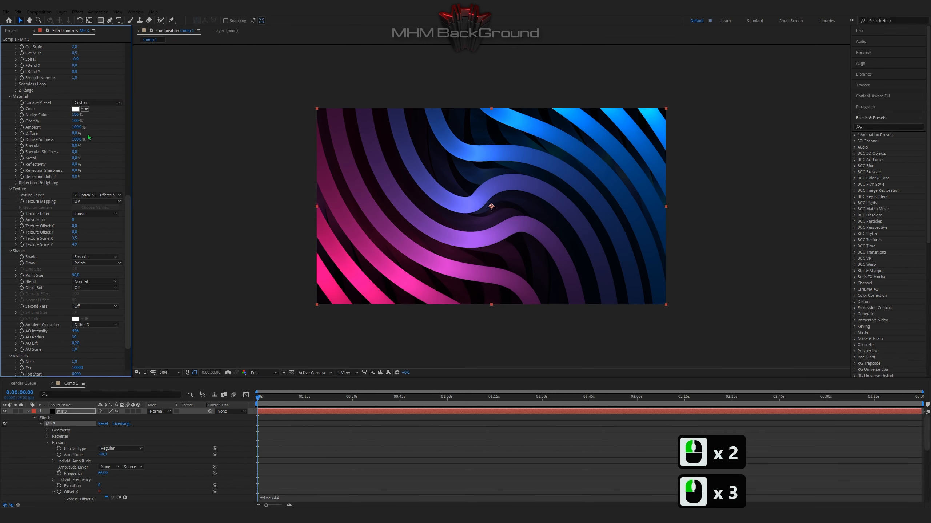
Set the Material's Ambient to 127% and Diffuse to 100%
click(77, 127)
text(127)
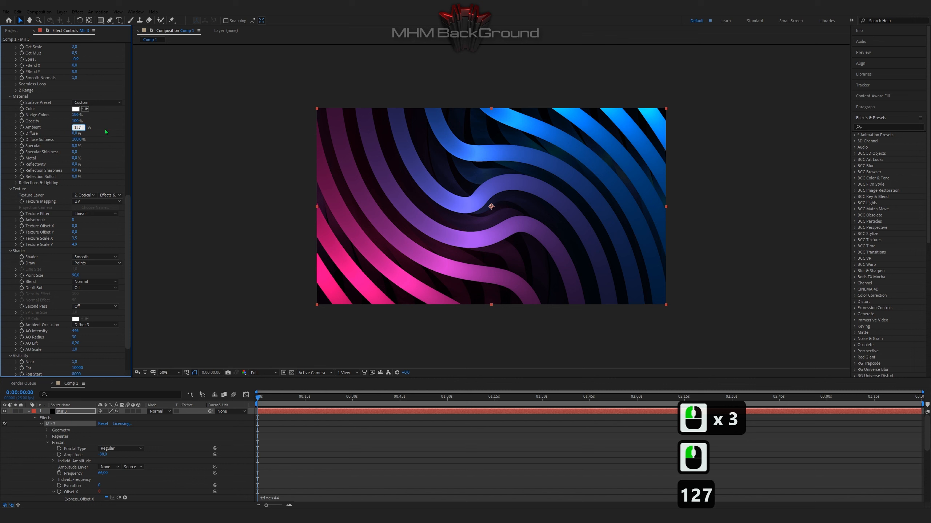
click(103, 134)
click(76, 134)
text(1)
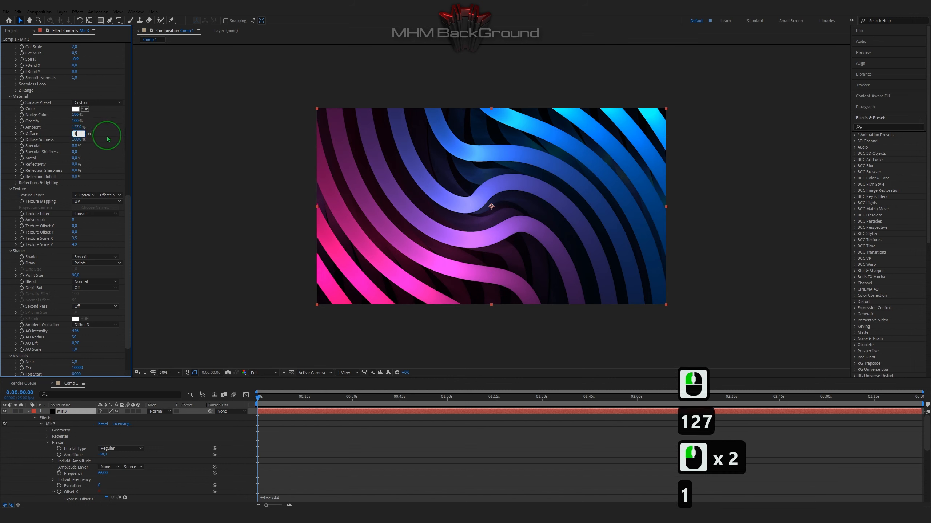
text(00)
click(106, 135)
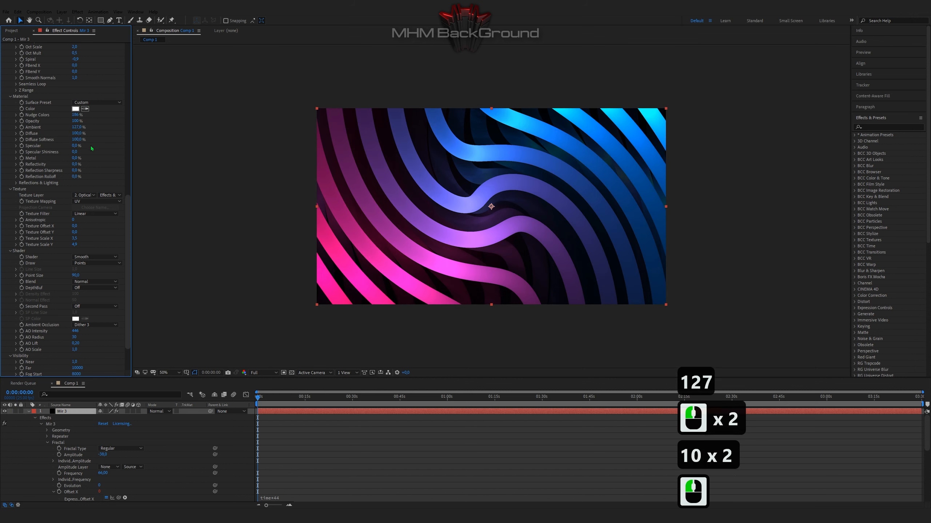
Set the Material's Specular to 100%, Specular Shininess to 10 and Reflection Sharpness to 100%
click(75, 146)
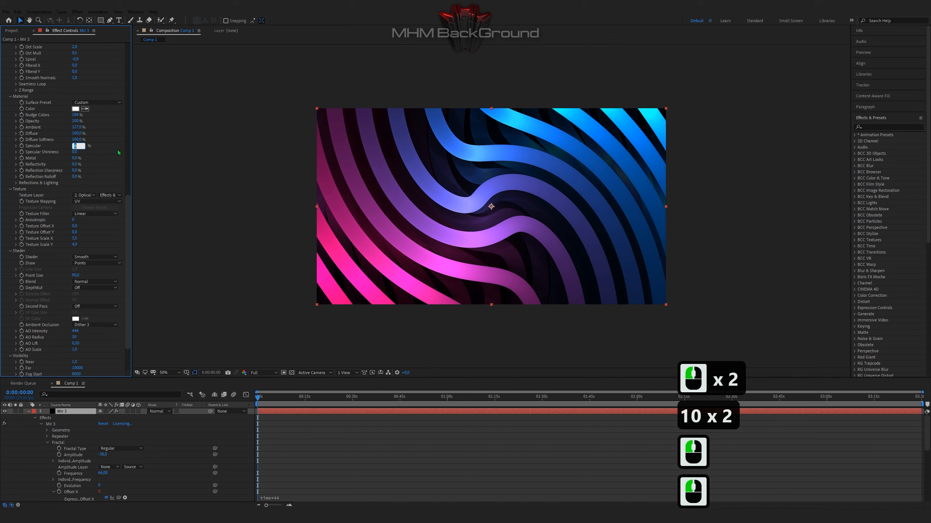
text(100)
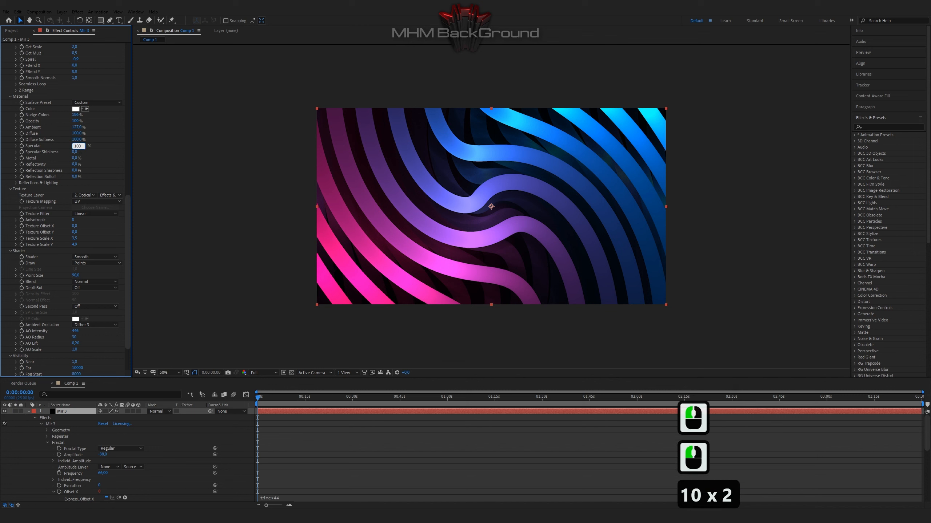
key(Tab)
text(10)
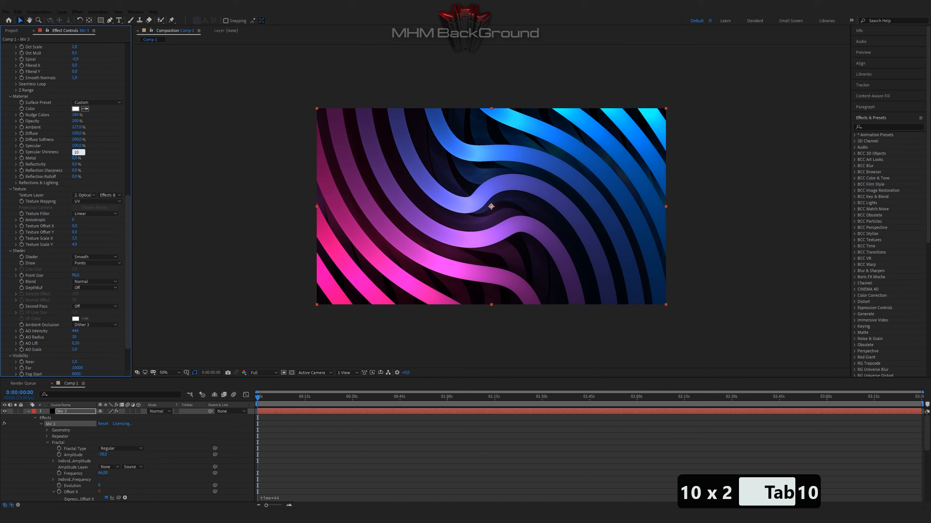
key(Tab)
key(Tab)
key(Tab)
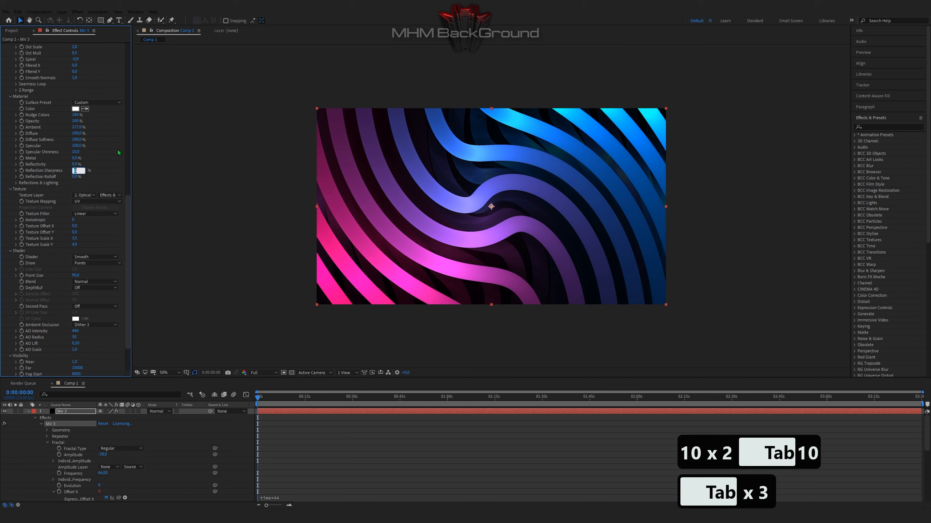
text(100)
key(Return)
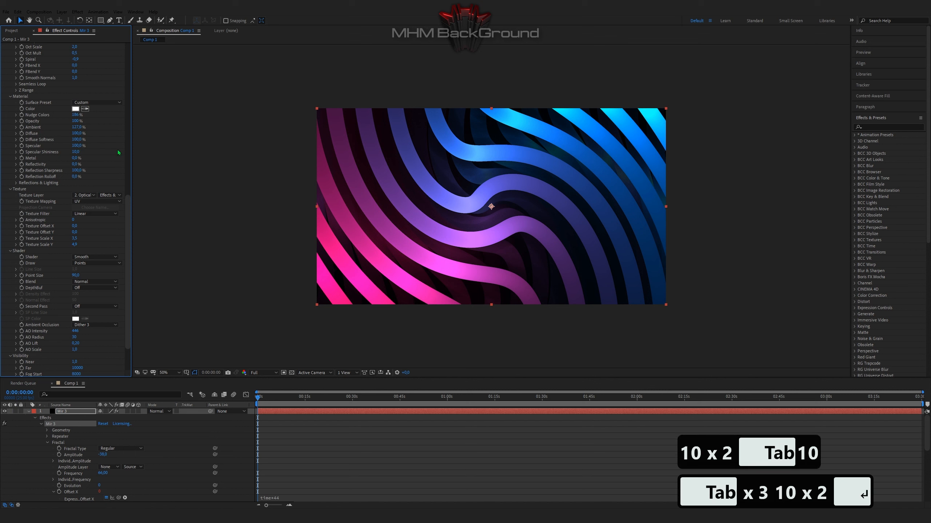
Preview the animation and scrub to 0:00:45:14 to check how the colored strands look there
key(space)
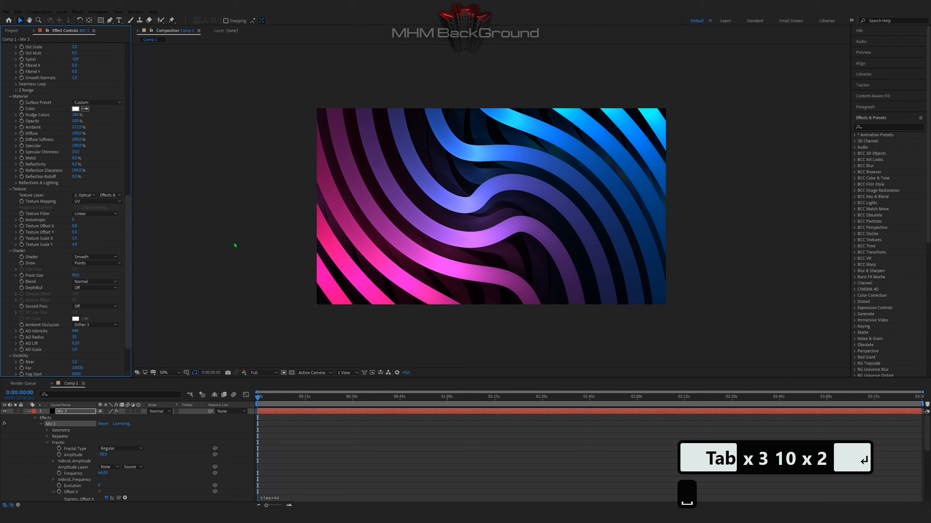
key(space)
drag(295, 394, 402, 401)
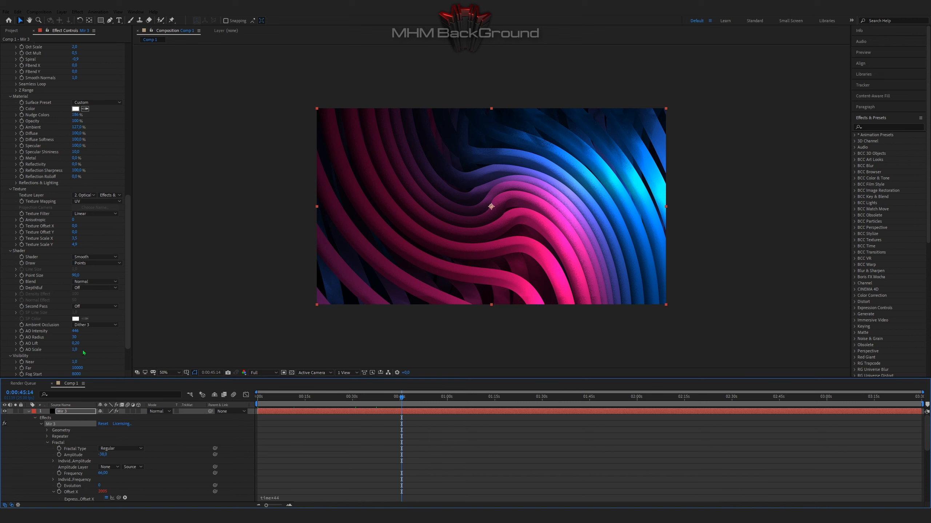
scroll(91, 369, up, 6)
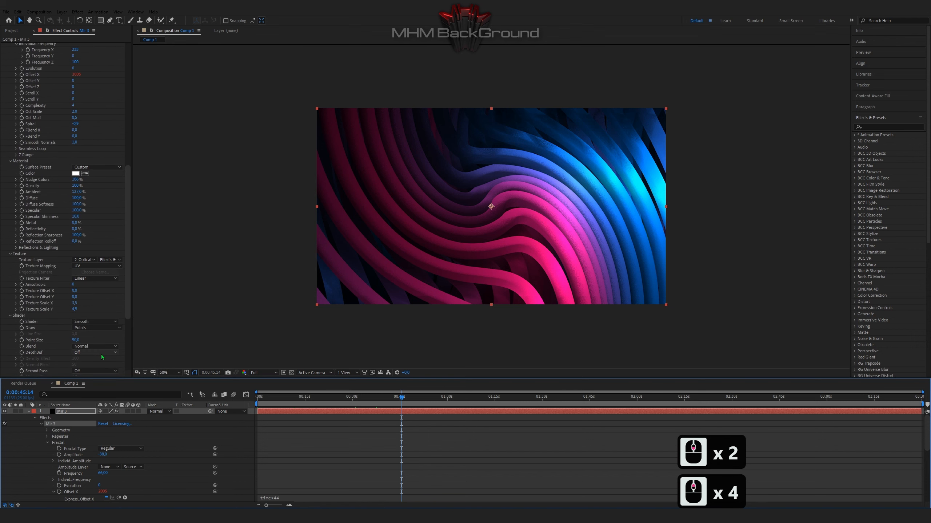
scroll(83, 383, up, 4)
Collapse the Mir 3 layer's properties and add a new adjustment layer to the composition
click(28, 411)
click(28, 412)
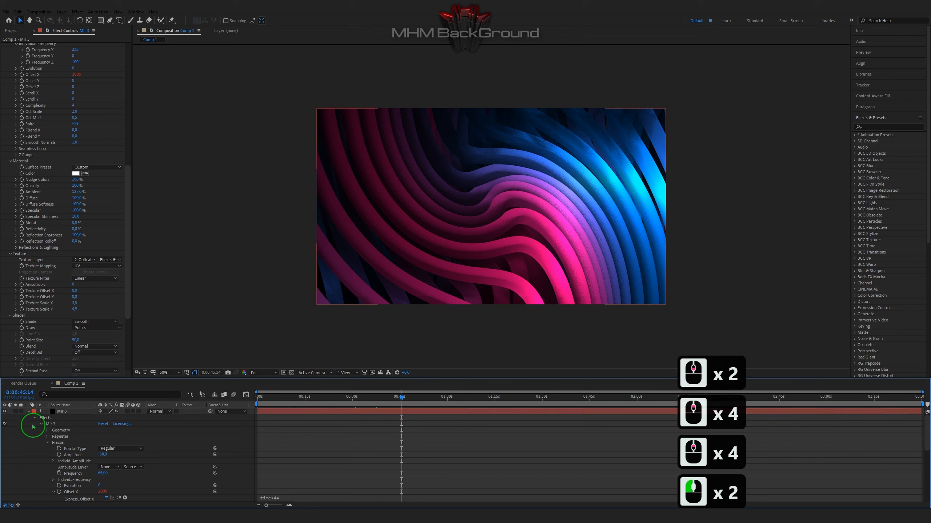
click(29, 412)
right_click(43, 442)
mouse_move(73, 353)
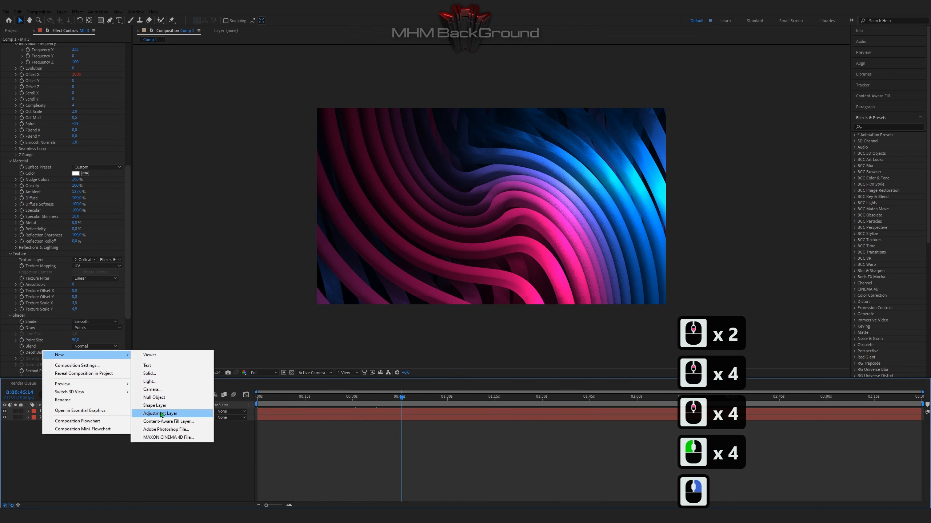
click(161, 413)
Find the Stylize Glow effect and apply it to the adjustment layer
click(866, 127)
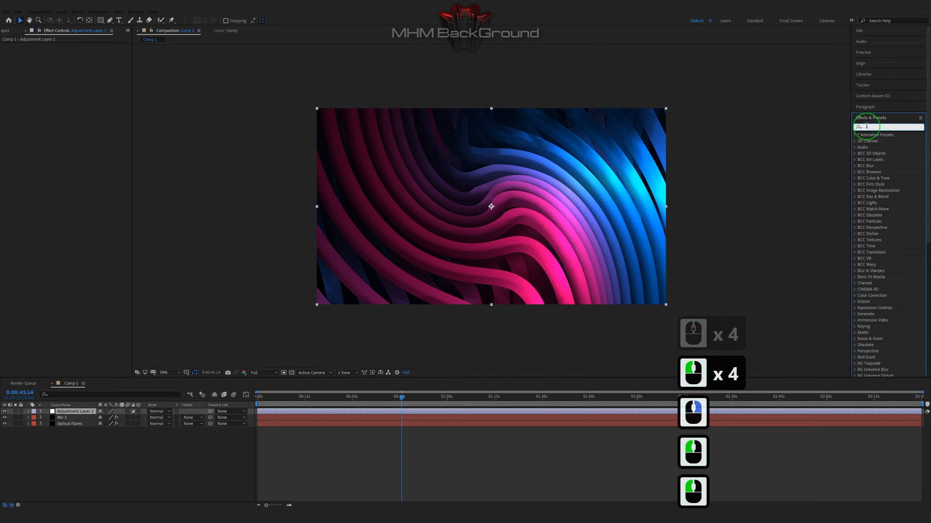
text(glow)
scroll(893, 189, down, 3)
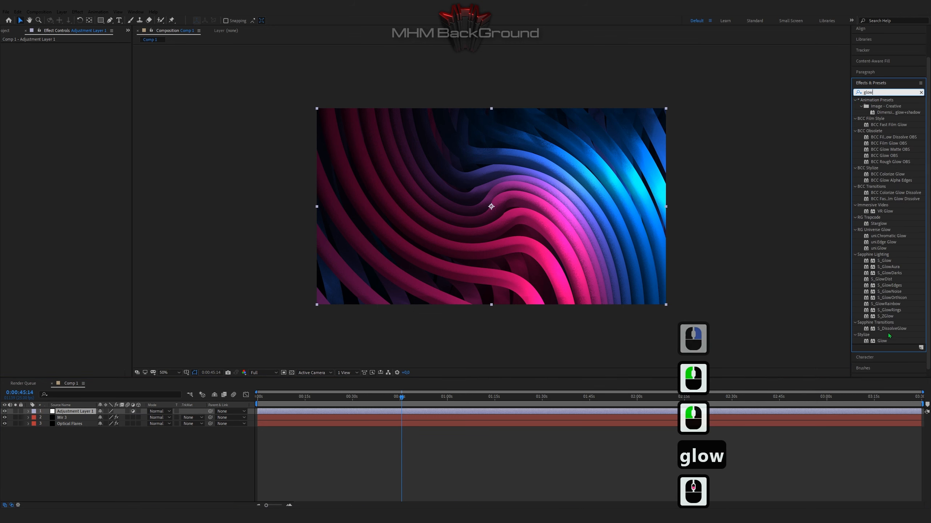
double_click(881, 341)
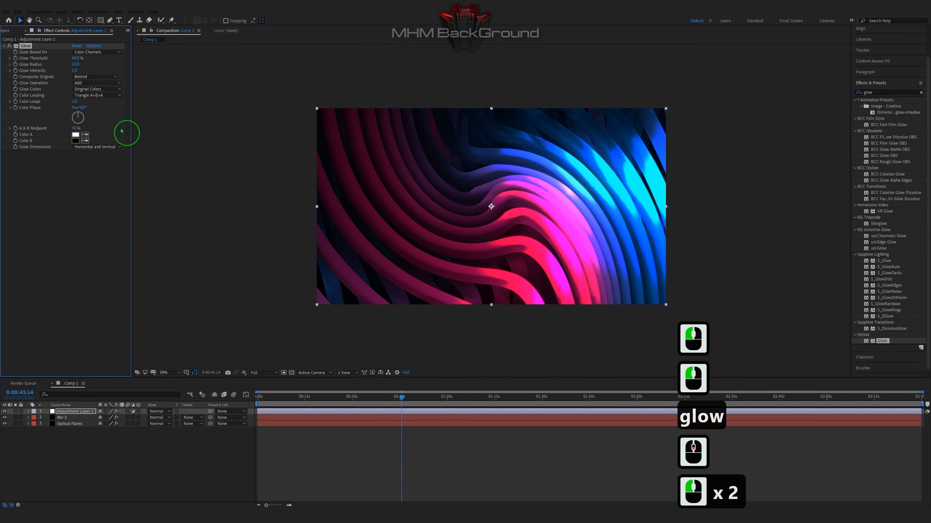
Set the Glow Threshold to 27.5% and the Glow Radius to 645
click(75, 58)
text(27.5)
key(Tab)
text(645)
key(Return)
Find the uni.ShrinkRay effect and apply it to the adjustment layer
click(879, 92)
text(shr)
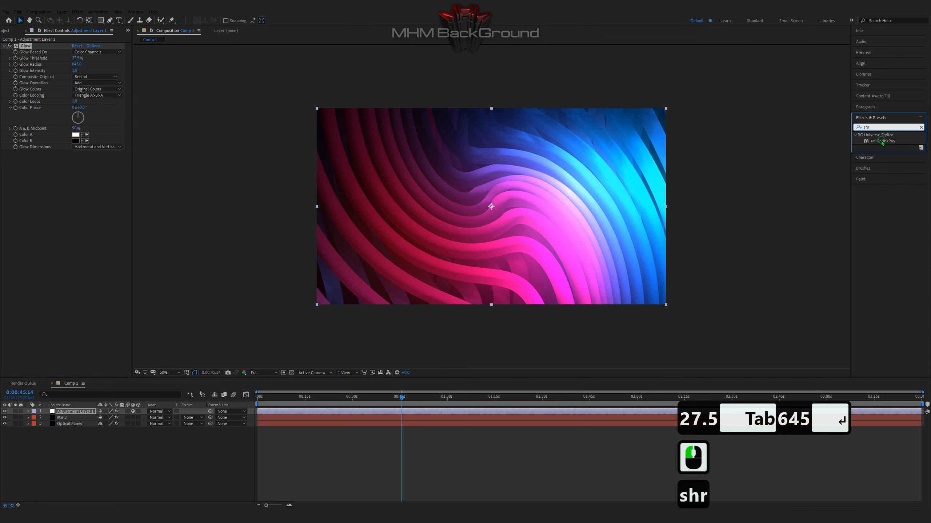
double_click(882, 142)
Set ShrinkRay's Focus Height to 80 and Saturation to 0, and check the look at 0:00:29:00
click(78, 224)
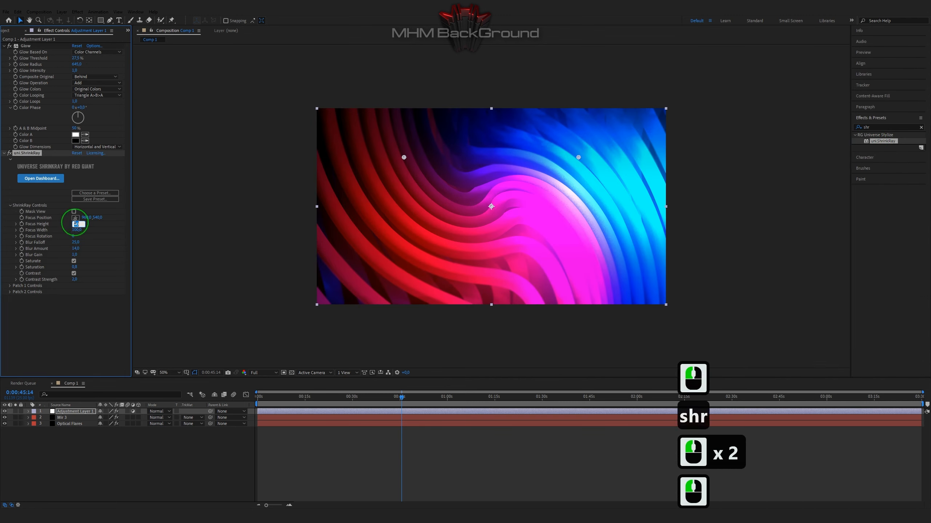
text(80)
click(74, 267)
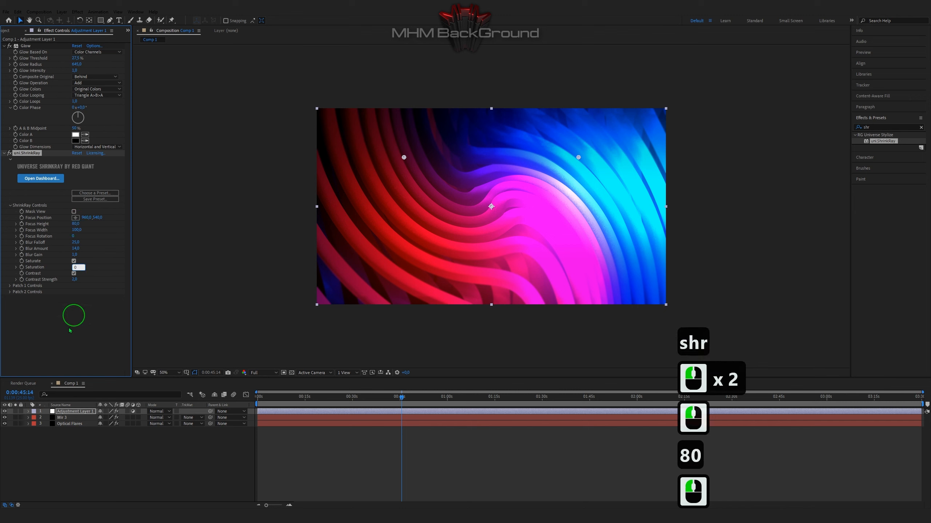
text(0)
click(97, 326)
click(348, 397)
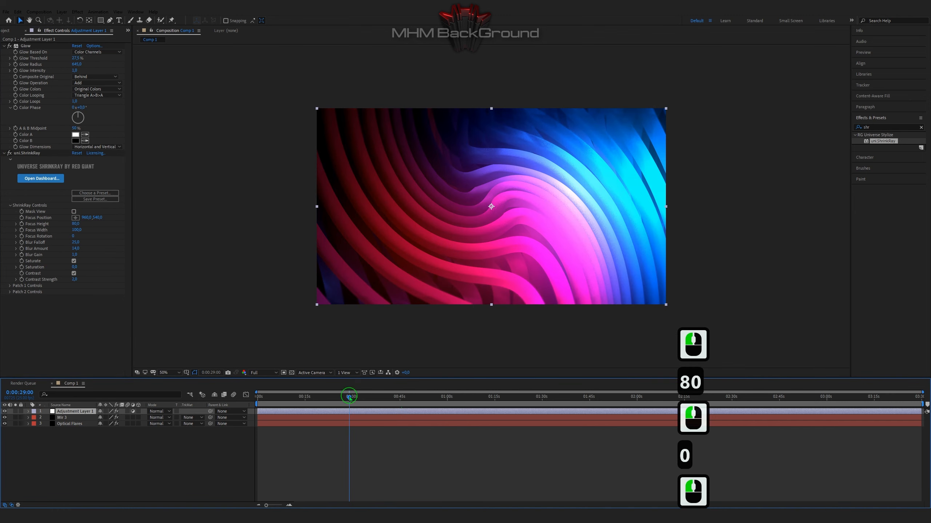